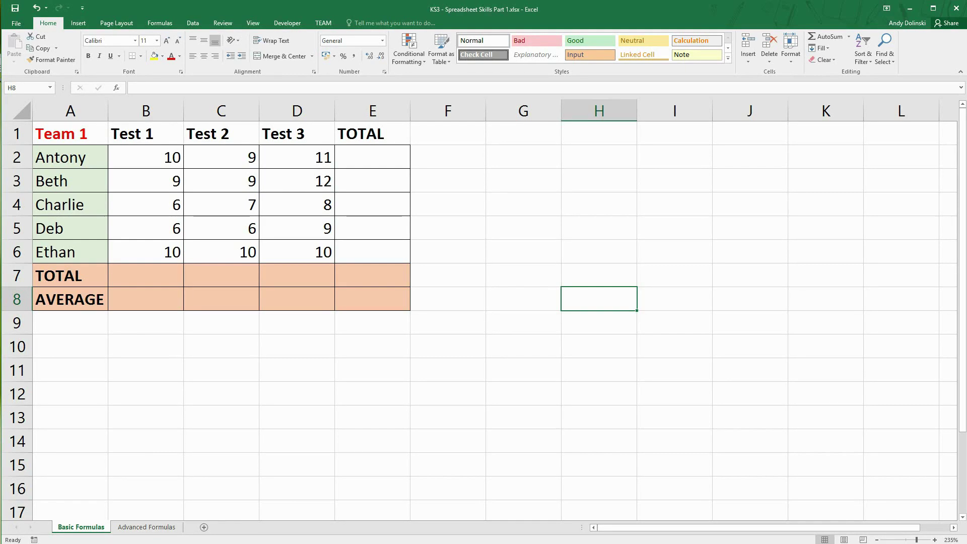
- Enter the notes "spreadsheets", "formulas" and "calculate" in cells G2, G3 and G4
{"action": "left_click", "coordinate": [505, 173]}
{"action": "left_click", "coordinate": [508, 161]}
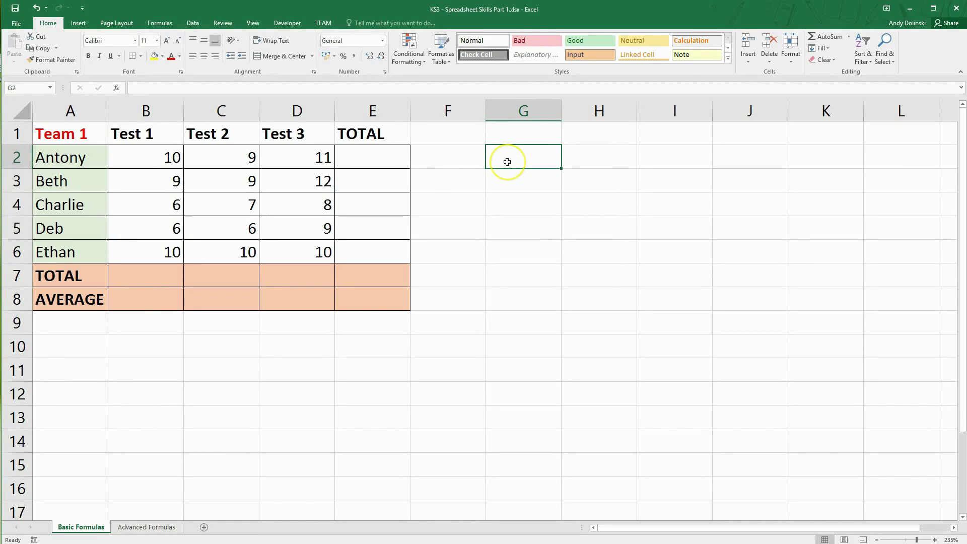
{"action": "type", "text": "spreadsheets"}
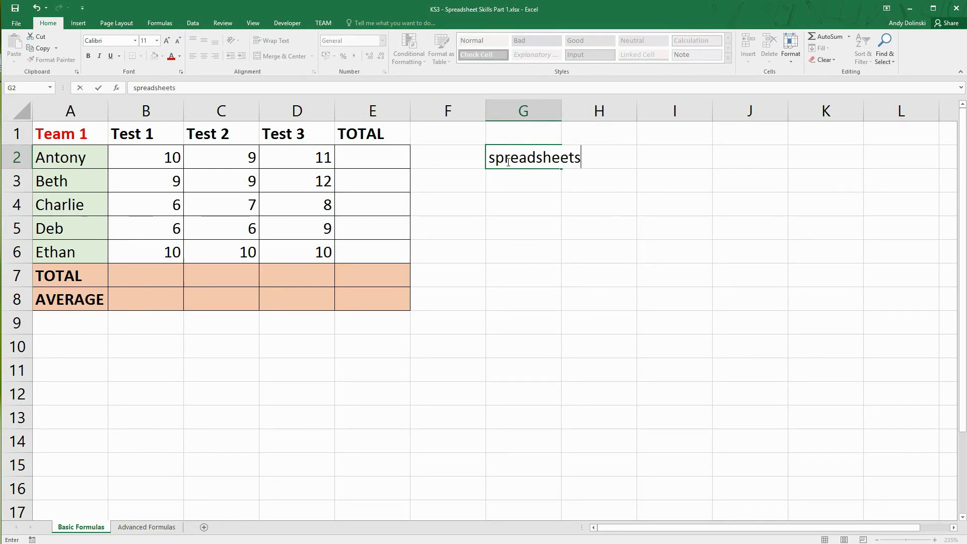
{"action": "key", "text": "Return"}
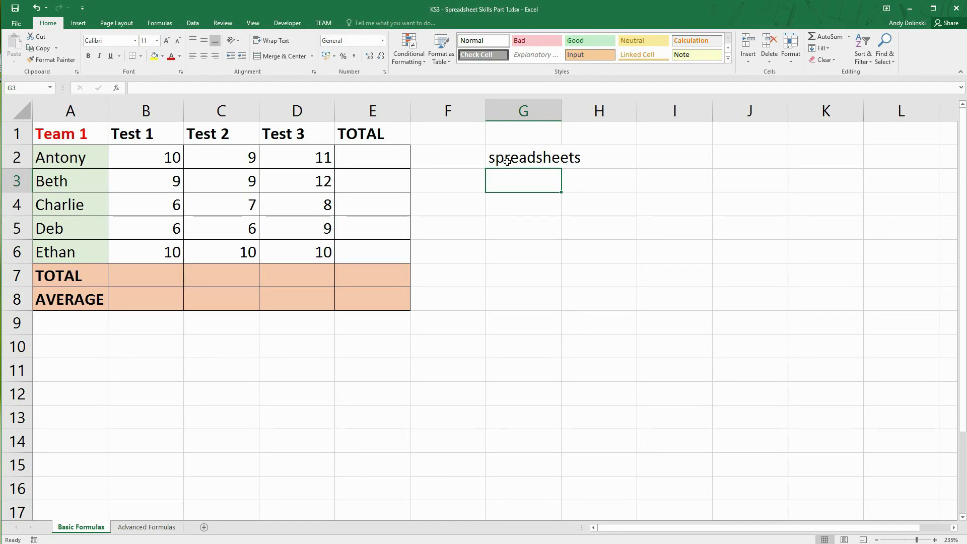
{"action": "type", "text": "formulas"}
{"action": "key", "text": "Return"}
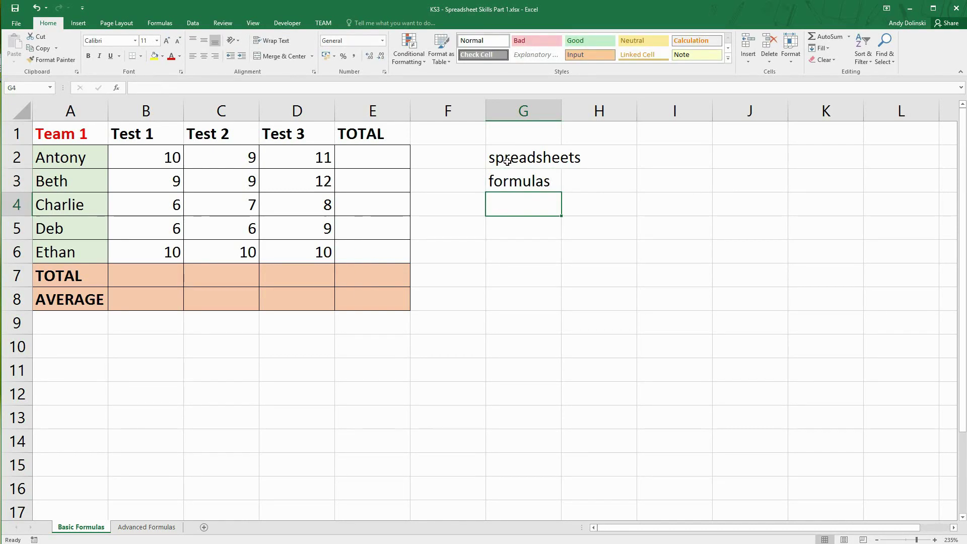
{"action": "type", "text": "calculate"}
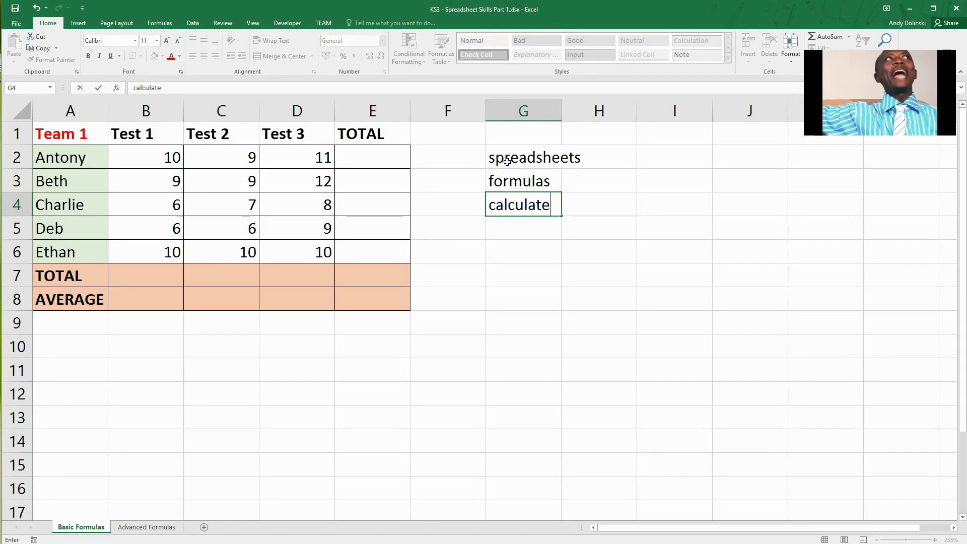
{"action": "key", "text": "Return"}
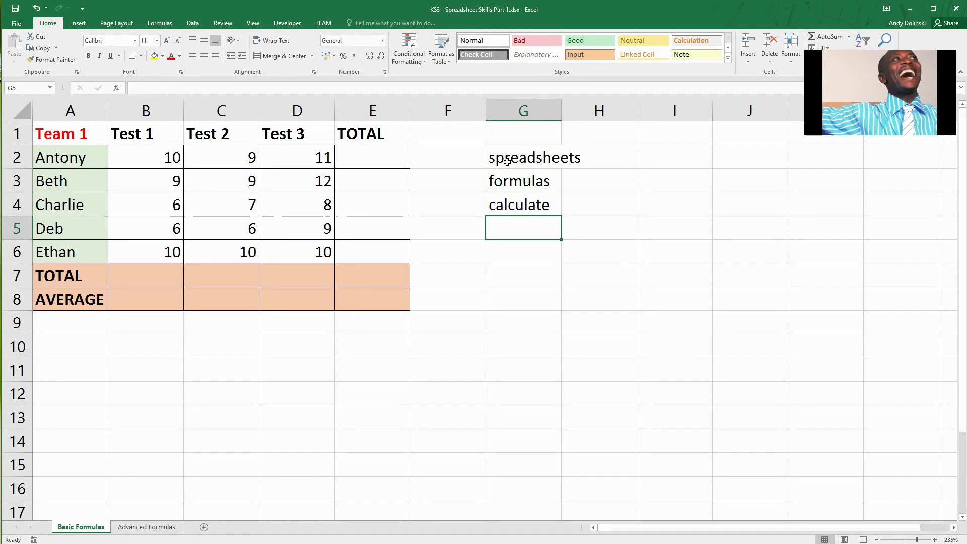
- Enter an equals sign in cell G6 and the text "cell references" in cell G7
{"action": "key", "text": "Return"}
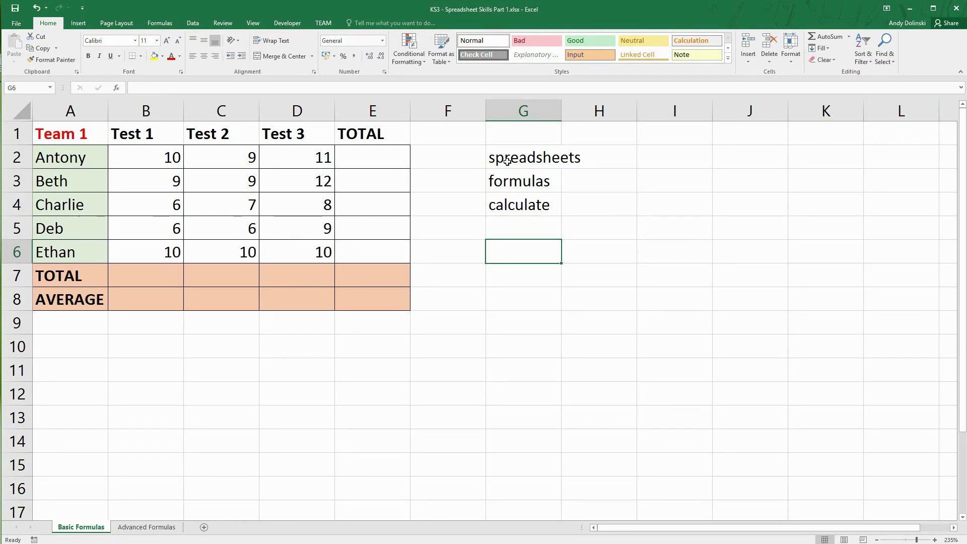
{"action": "type", "text": "="}
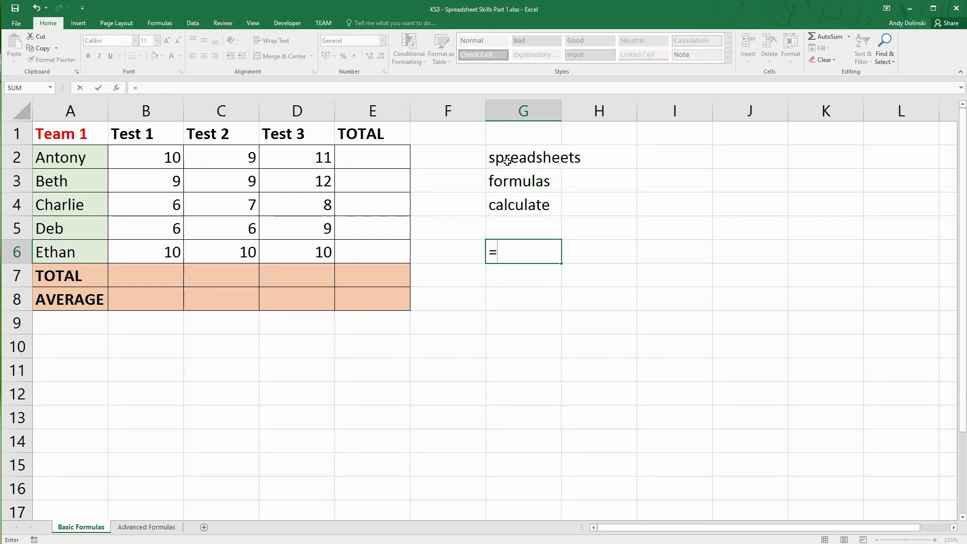
{"action": "key", "text": "Return"}
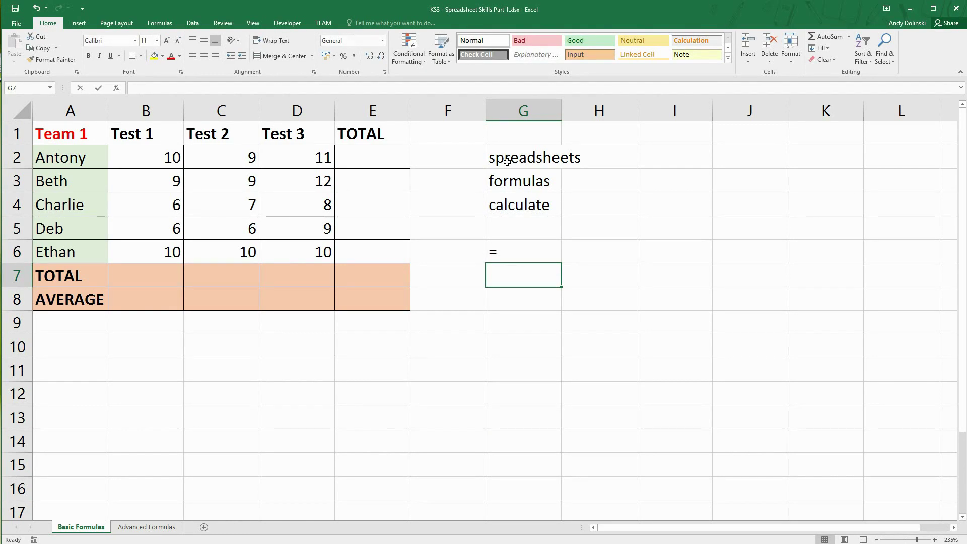
{"action": "type", "text": "cell"}
{"action": "type", "text": " ref"}
{"action": "key", "text": "BackSpace"}
{"action": "type", "text": "refences"}
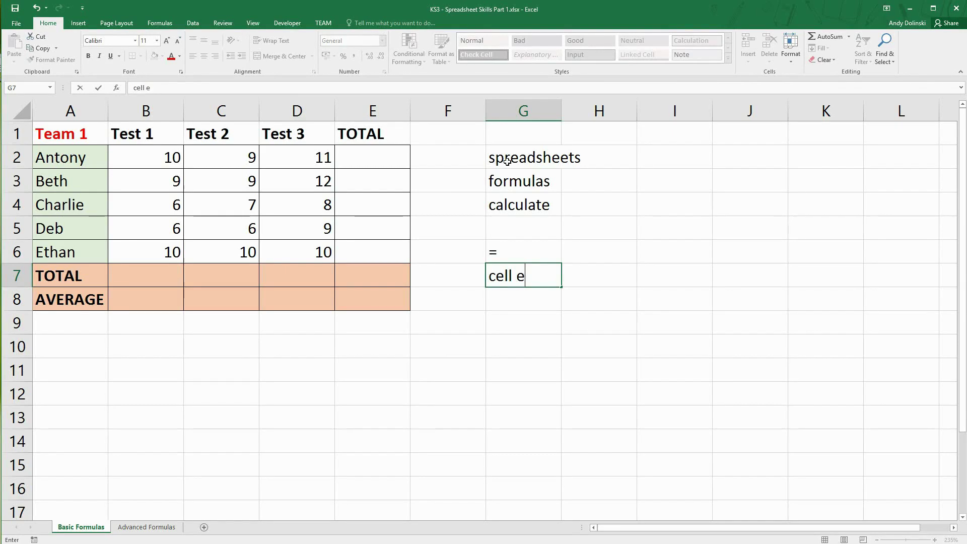
{"action": "key", "text": "BackSpace"}
{"action": "key", "text": "BackSpace"}
{"action": "key", "text": "BackSpace"}
{"action": "key", "text": "BackSpace"}
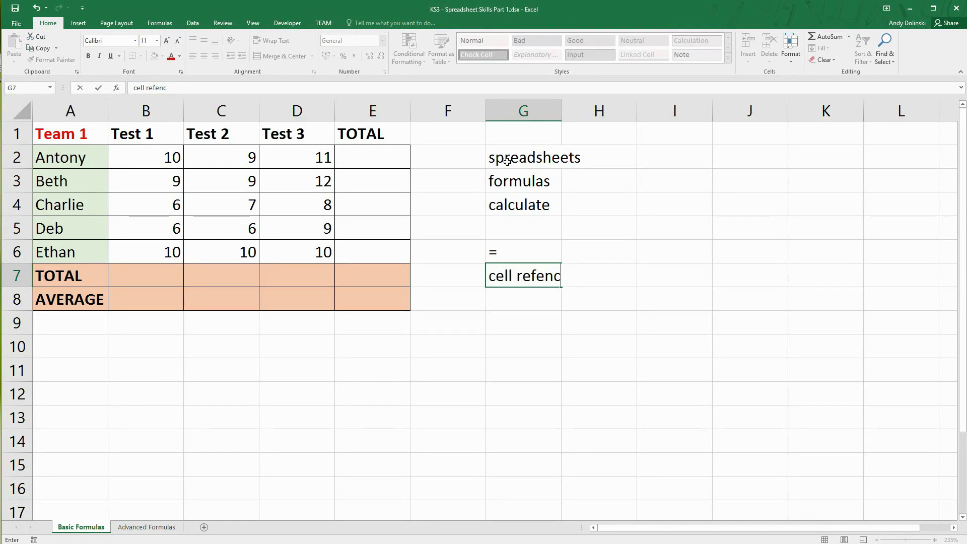
{"action": "type", "text": "rences"}
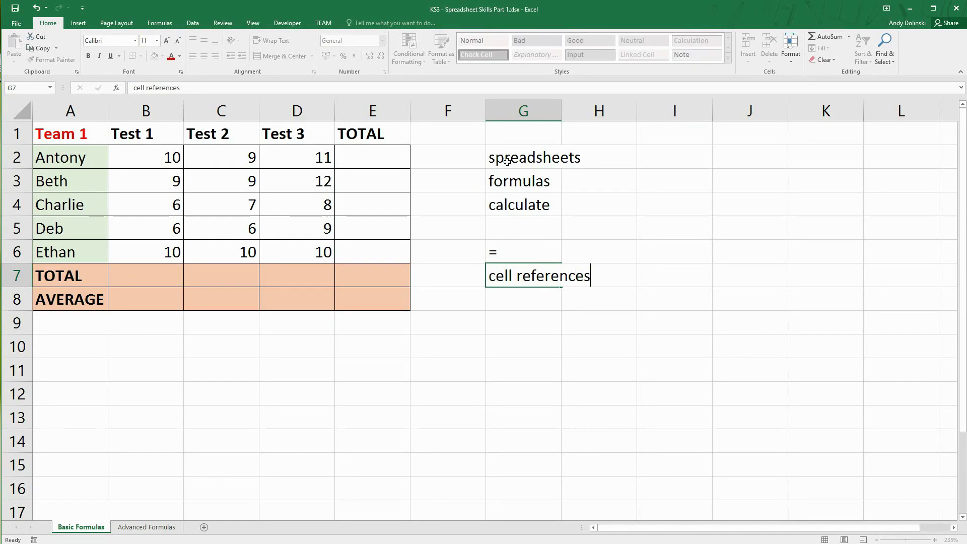
{"action": "key", "text": "Return"}
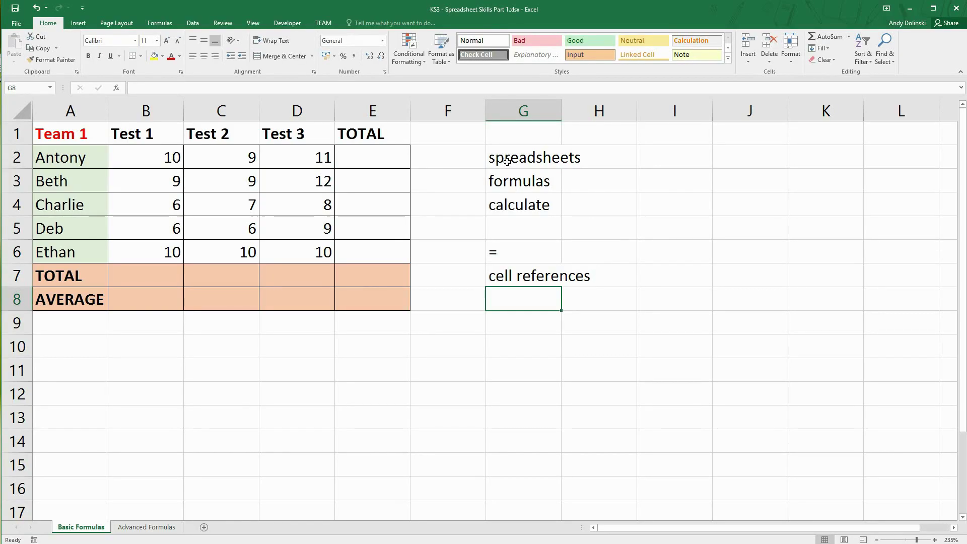
- Enter the text "operator + - / *" in cell G8
{"action": "type", "text": "operator + - / *"}
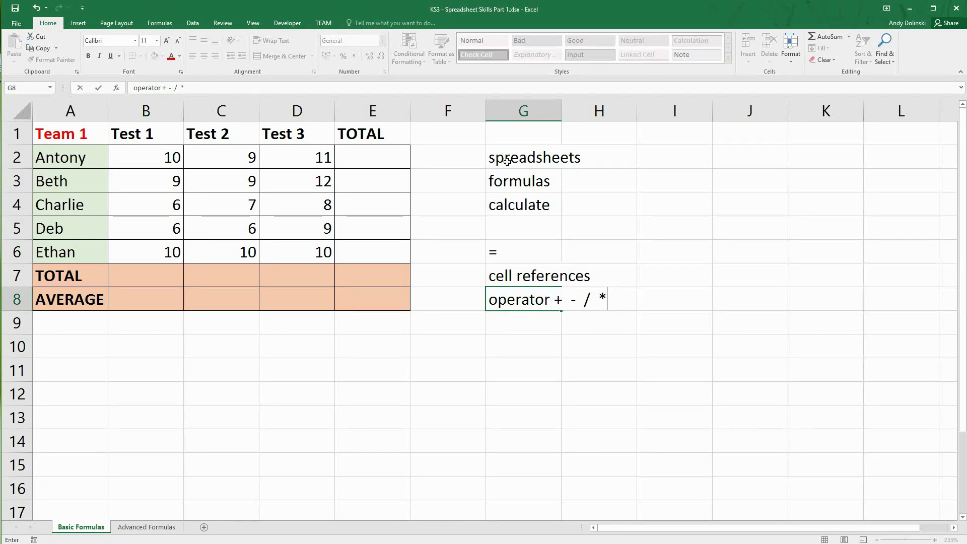
{"action": "left_click", "coordinate": [567, 342]}
{"action": "left_click", "coordinate": [519, 328]}
{"action": "left_click", "coordinate": [516, 352]}
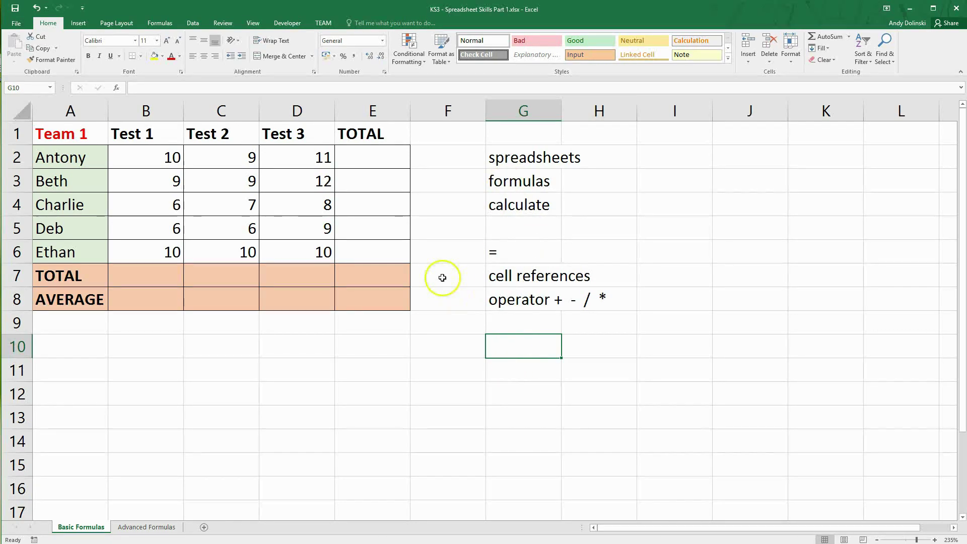
- Enter 30 as a plain number in cell E2 for the total of the first student's tests
{"action": "left_click", "coordinate": [370, 158]}
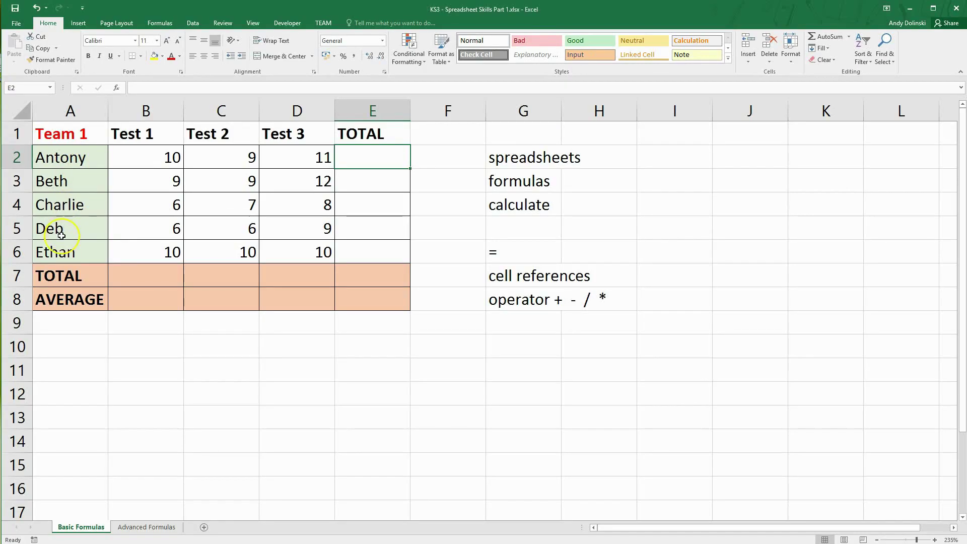
{"action": "scroll", "coordinate": [164, 182], "scroll_direction": "down", "scroll_amount": 2}
{"action": "scroll", "coordinate": [151, 156], "scroll_direction": "up", "scroll_amount": 2}
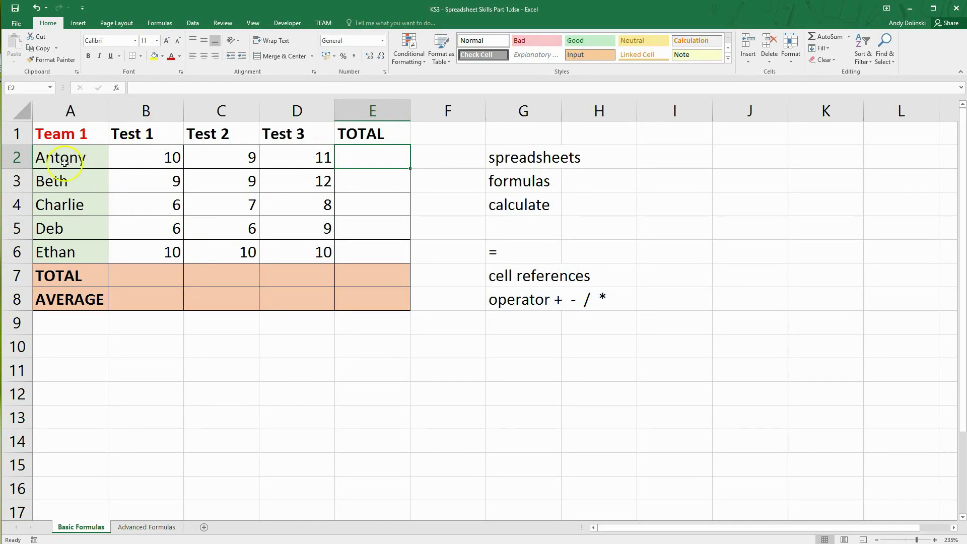
{"action": "left_click_drag", "start_coordinate": [81, 157], "coordinate": [359, 151]}
{"action": "left_click_drag", "start_coordinate": [75, 181], "coordinate": [371, 180]}
{"action": "left_click", "coordinate": [369, 153]}
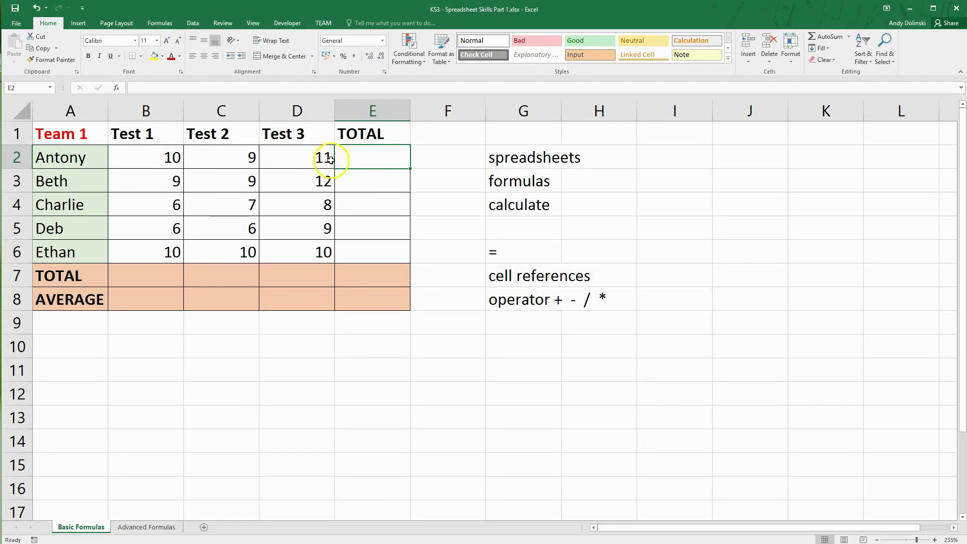
{"action": "type", "text": "30"}
{"action": "key", "text": "Return"}
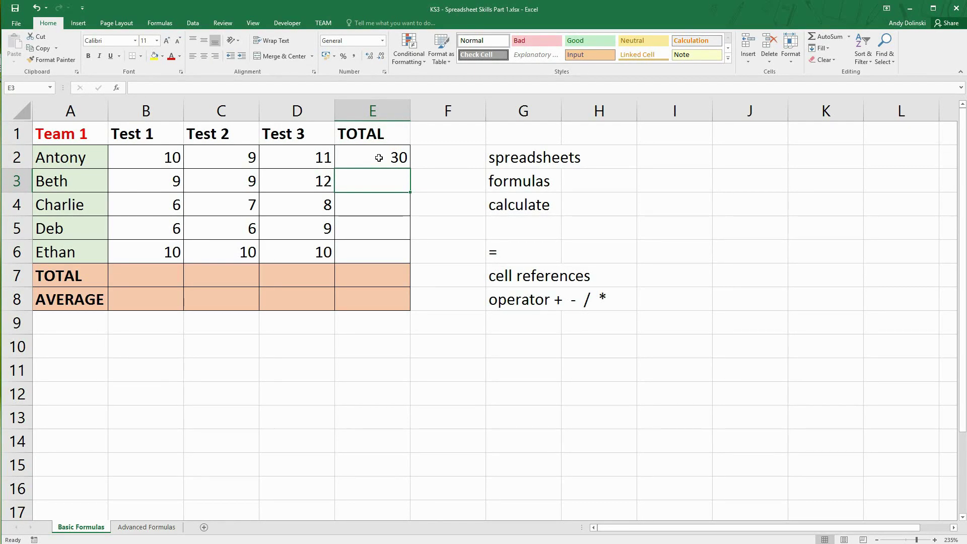
- Set the Test 2 score in C2 to 11 and the manual total in E2 to 32
{"action": "left_click", "coordinate": [240, 159]}
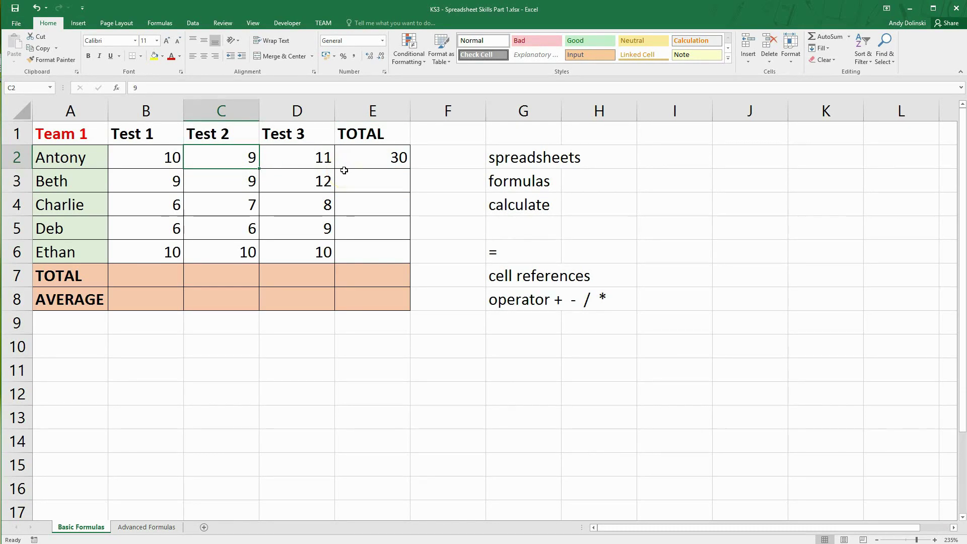
{"action": "type", "text": "11"}
{"action": "key", "text": "Return"}
{"action": "left_click", "coordinate": [388, 156]}
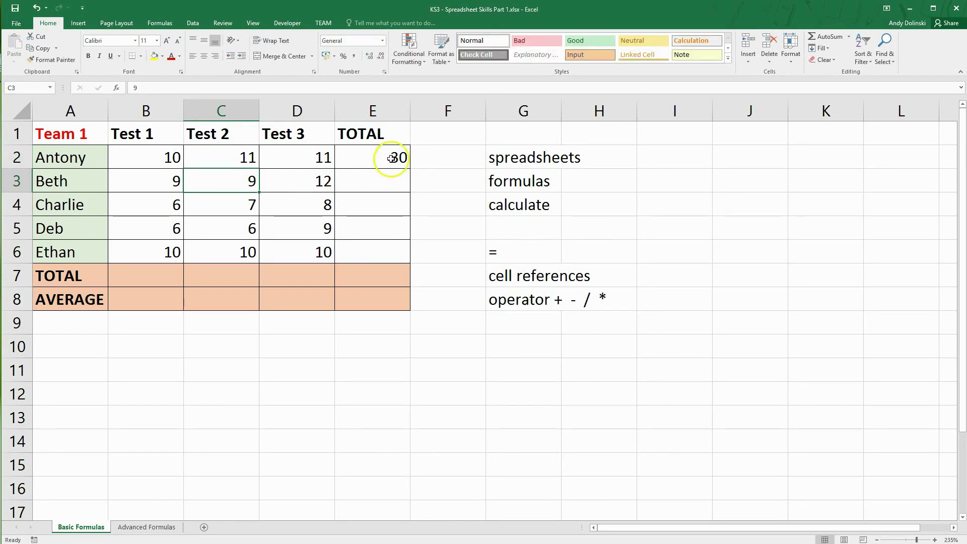
{"action": "type", "text": "32"}
{"action": "key", "text": "Return"}
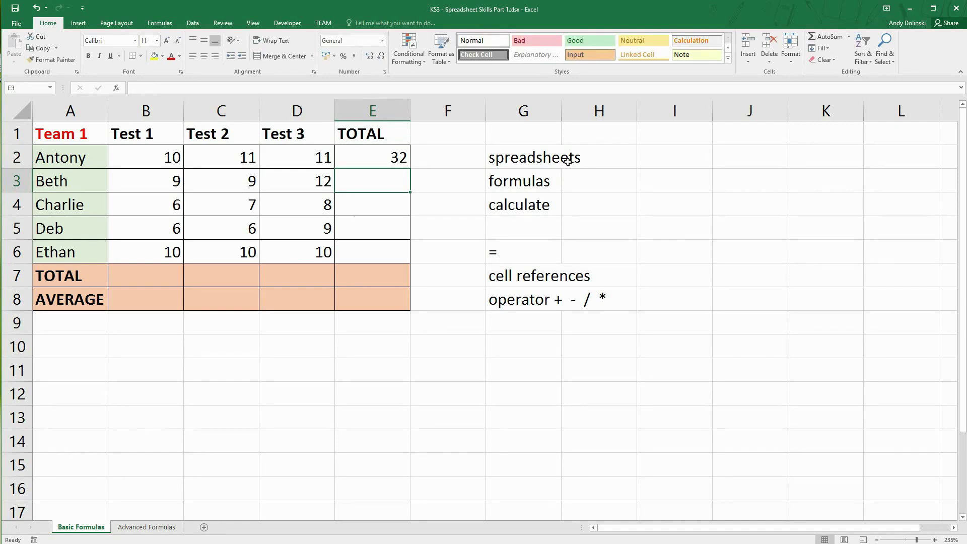
- Clear the manual total from cell E2 and set the Test 2 score in C2 to 9
{"action": "left_click", "coordinate": [401, 161]}
{"action": "key", "text": "Delete"}
{"action": "left_click", "coordinate": [222, 160]}
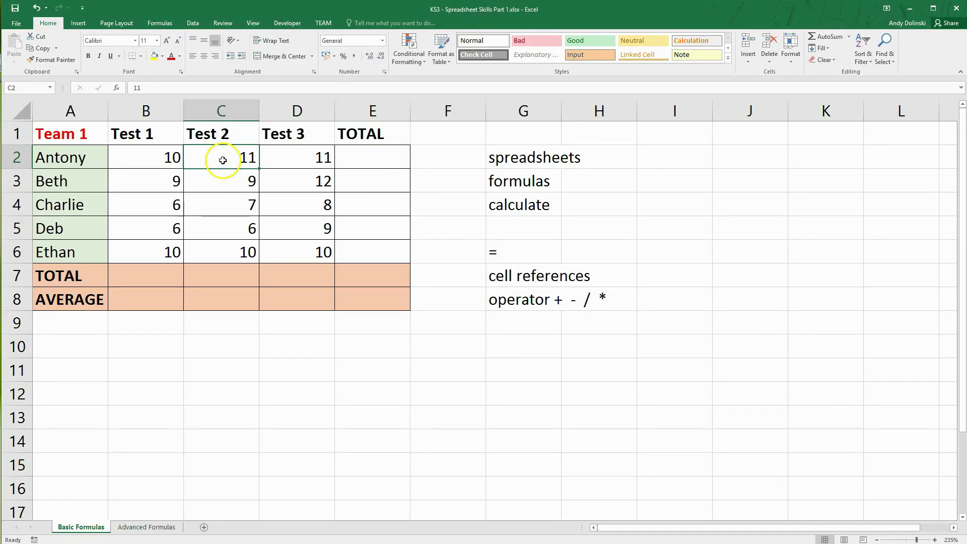
{"action": "type", "text": "9"}
{"action": "key", "text": "Return"}
{"action": "left_click", "coordinate": [297, 157]}
- Enter the formula =B2+C2+D2 in cell E2 and set the Test 2 score in C2 to 11
{"action": "left_click", "coordinate": [369, 159]}
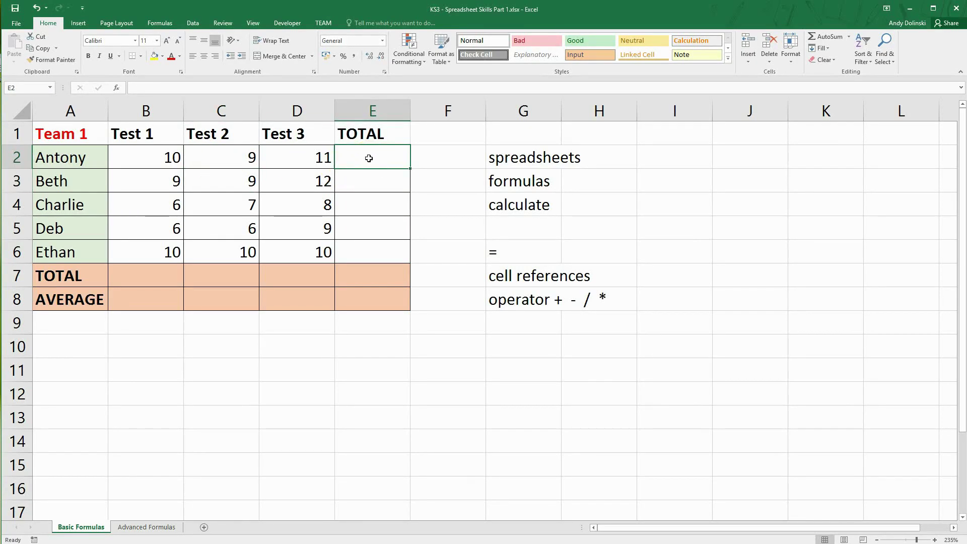
{"action": "type", "text": "="}
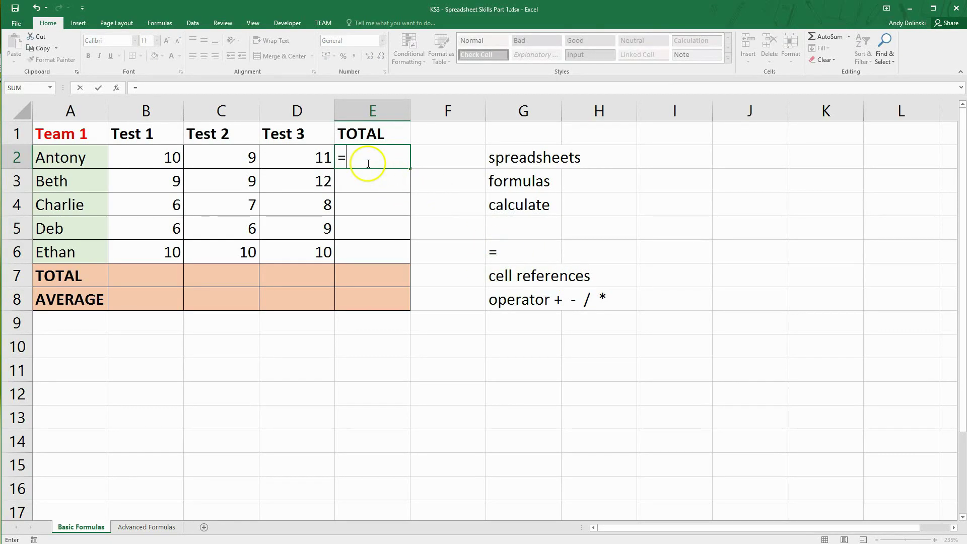
{"action": "left_click", "coordinate": [156, 158]}
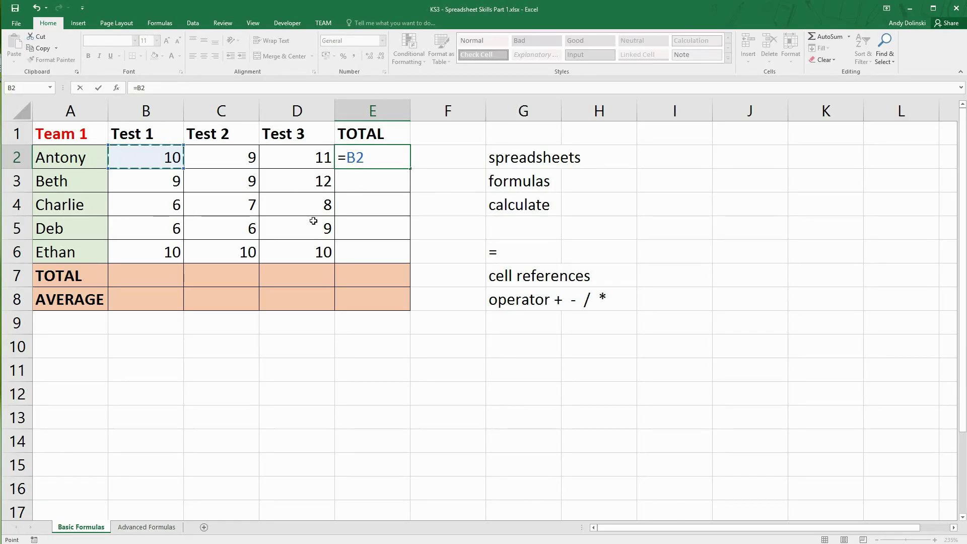
{"action": "type", "text": "+"}
{"action": "left_click", "coordinate": [237, 158]}
{"action": "type", "text": "+"}
{"action": "left_click", "coordinate": [283, 158]}
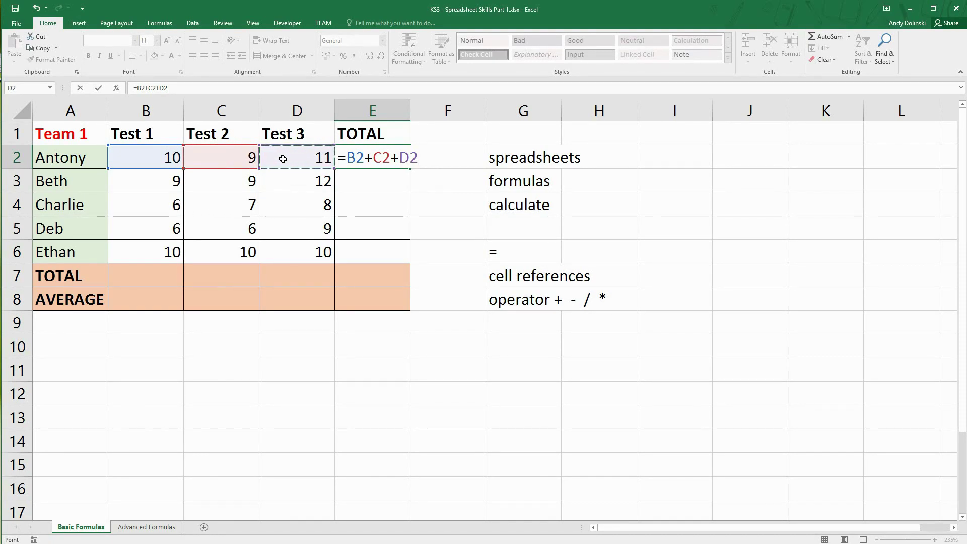
{"action": "key", "text": "Return"}
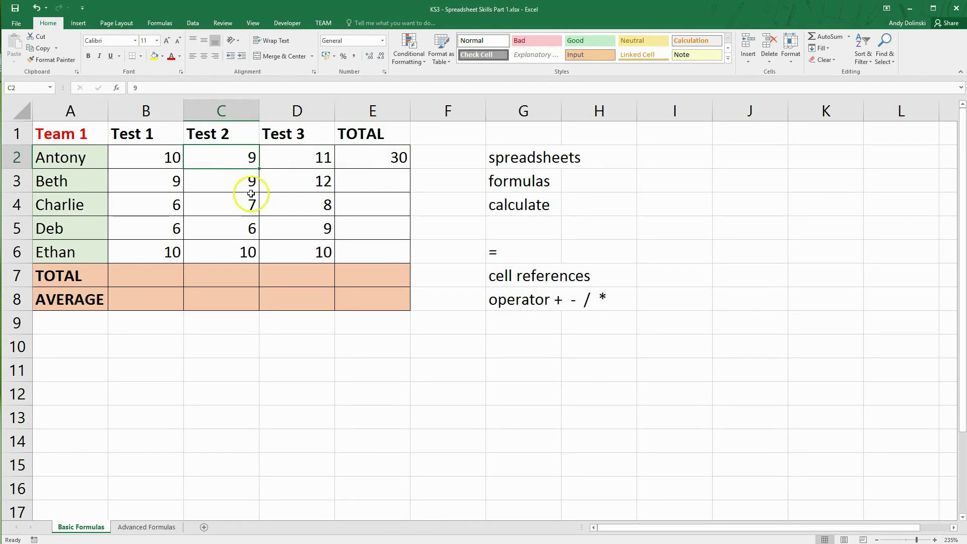
{"action": "type", "text": "11"}
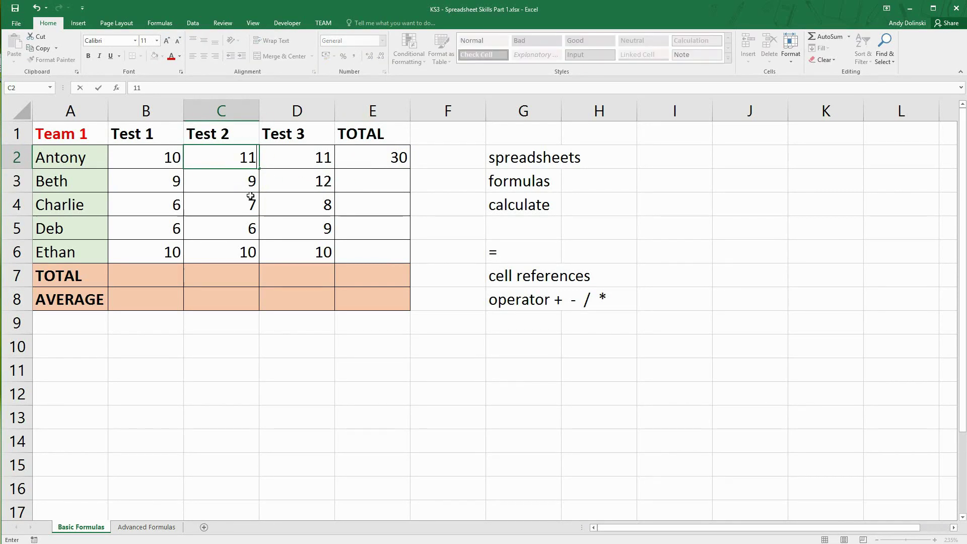
{"action": "key", "text": "Return"}
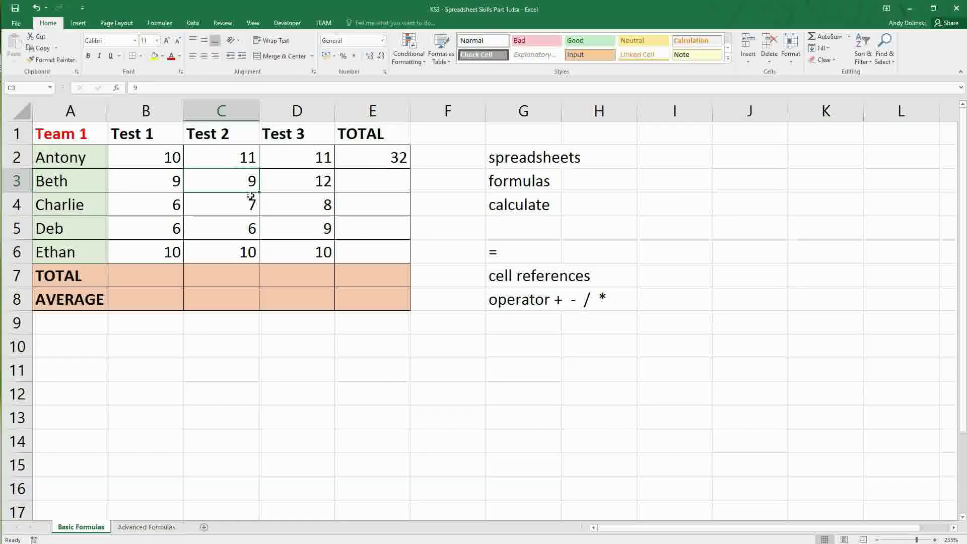
- Total the second student's three test scores with the formula =B3+C3+D3 in cell E3
{"action": "left_click", "coordinate": [387, 183]}
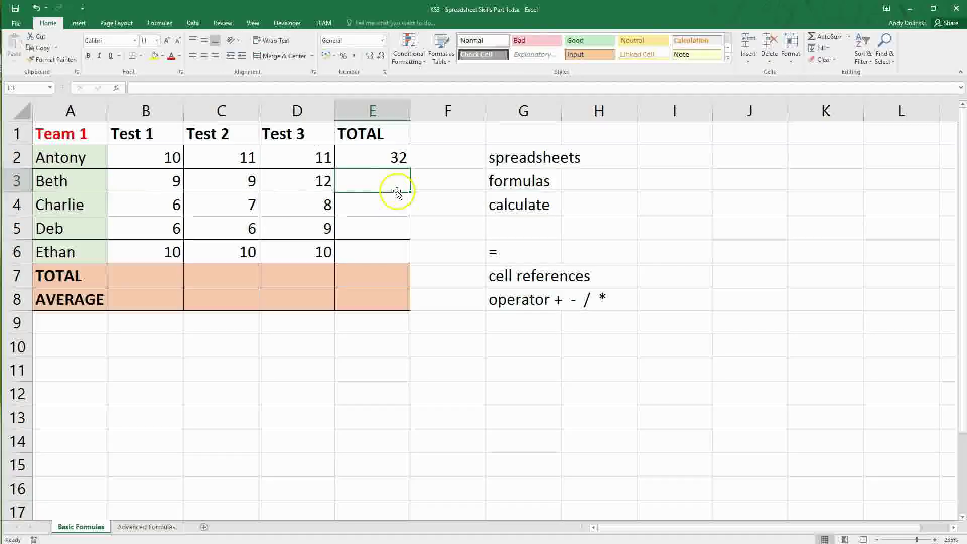
{"action": "type", "text": "="}
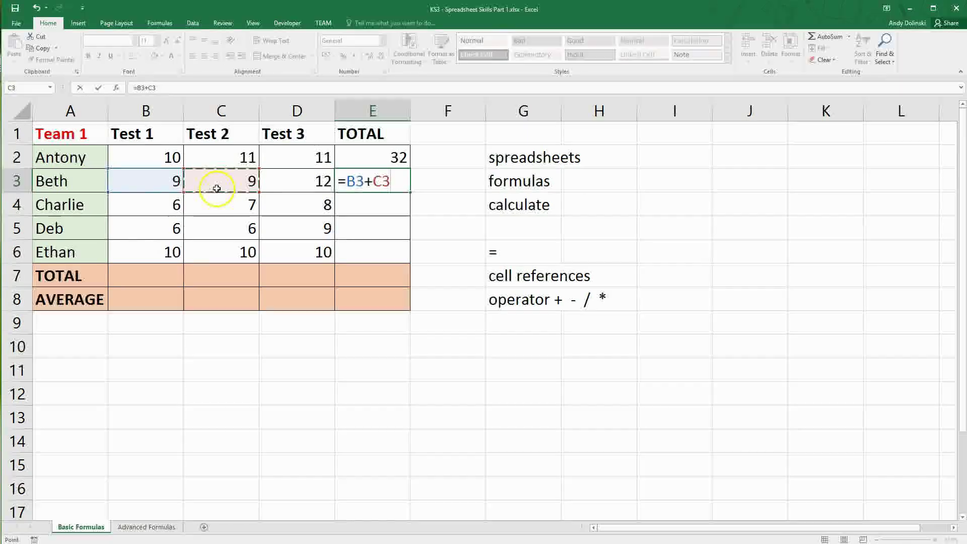
{"action": "left_click", "coordinate": [276, 184]}
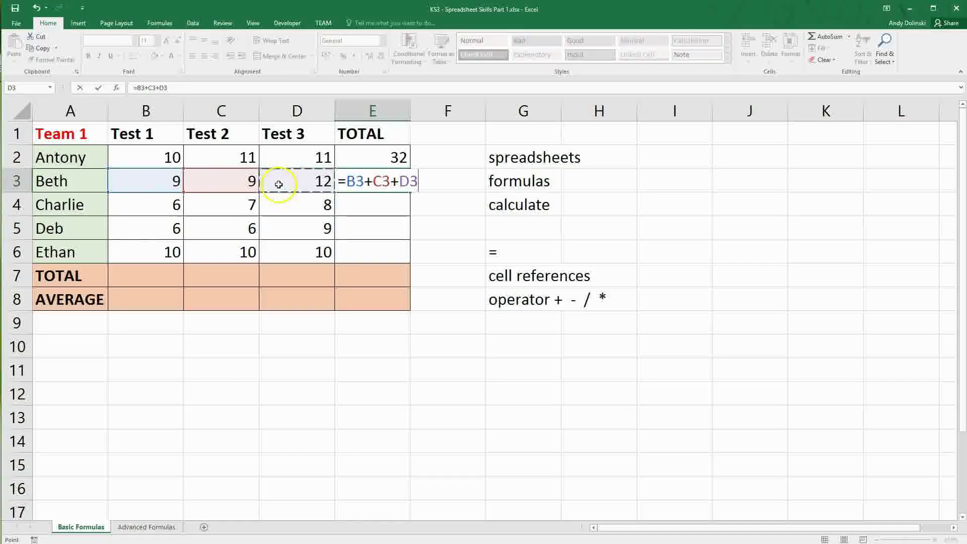
{"action": "key", "text": "Return"}
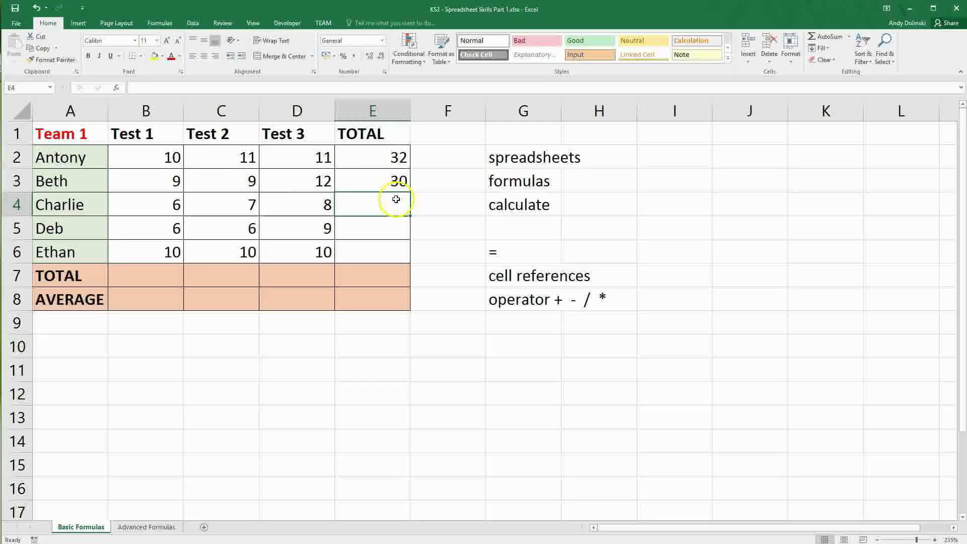
- Total the third student's three test scores with =B4+C4+D4 in cell E4 and compare the formulas in E2 to E4
{"action": "type", "text": "="}
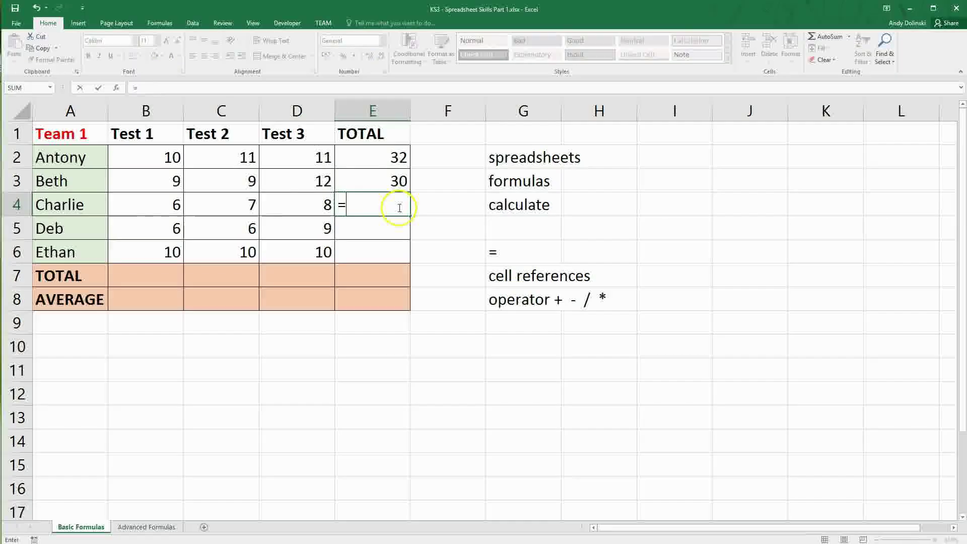
{"action": "left_click", "coordinate": [154, 207]}
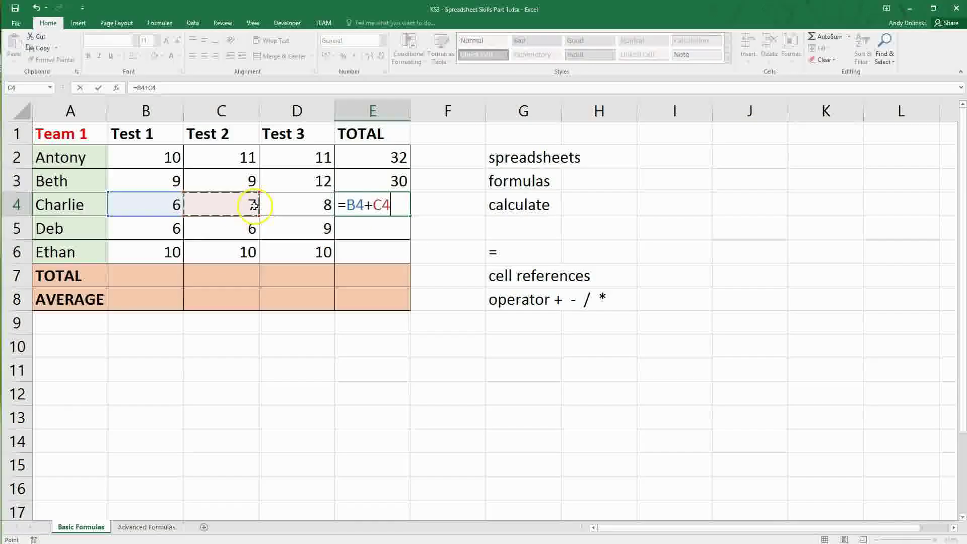
{"action": "key", "text": "Return"}
{"action": "left_click_drag", "start_coordinate": [396, 158], "coordinate": [397, 201]}
{"action": "left_click", "coordinate": [439, 209]}
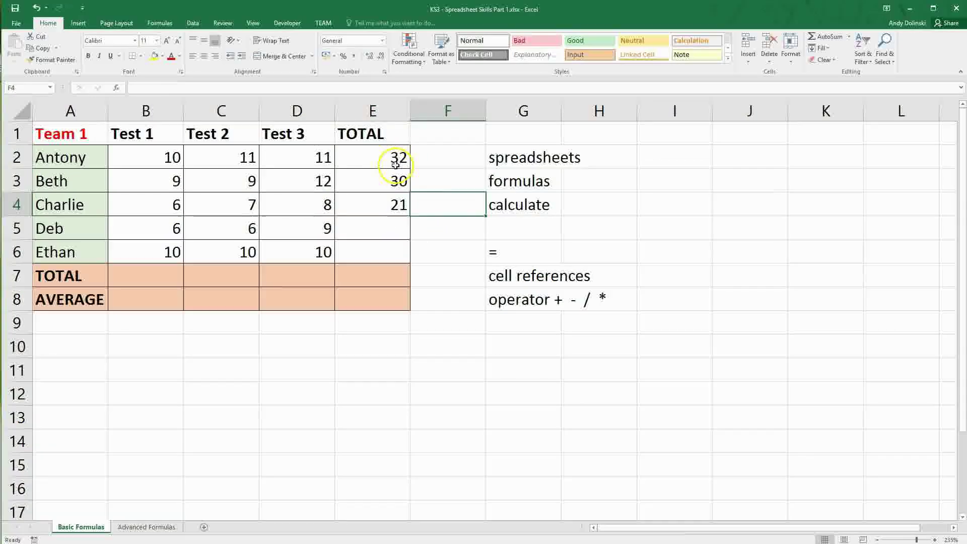
{"action": "left_click", "coordinate": [397, 164]}
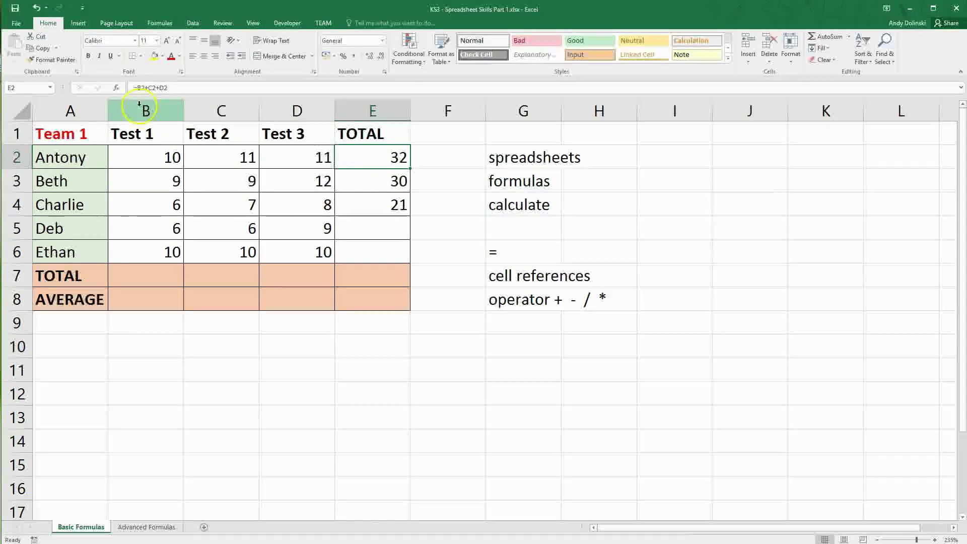
{"action": "left_click", "coordinate": [355, 179]}
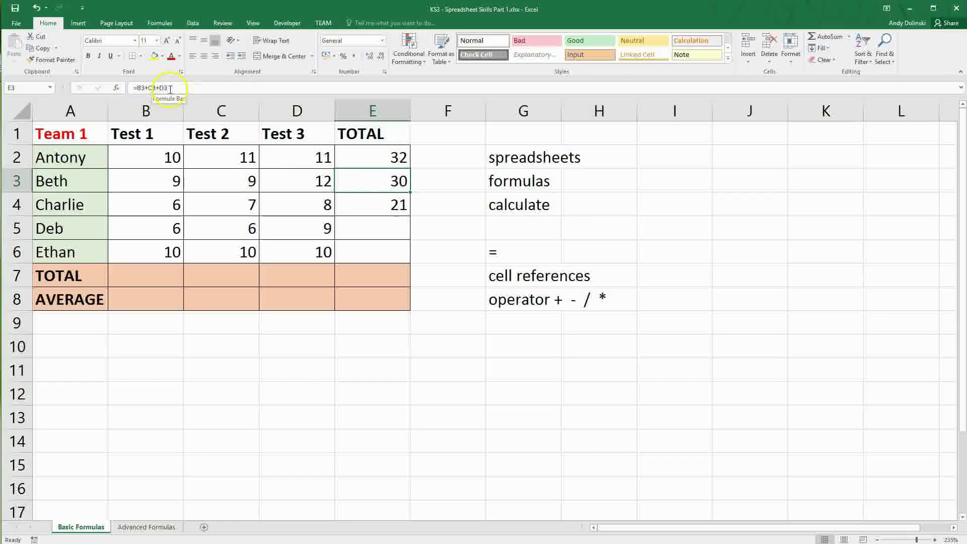
{"action": "left_click", "coordinate": [367, 201]}
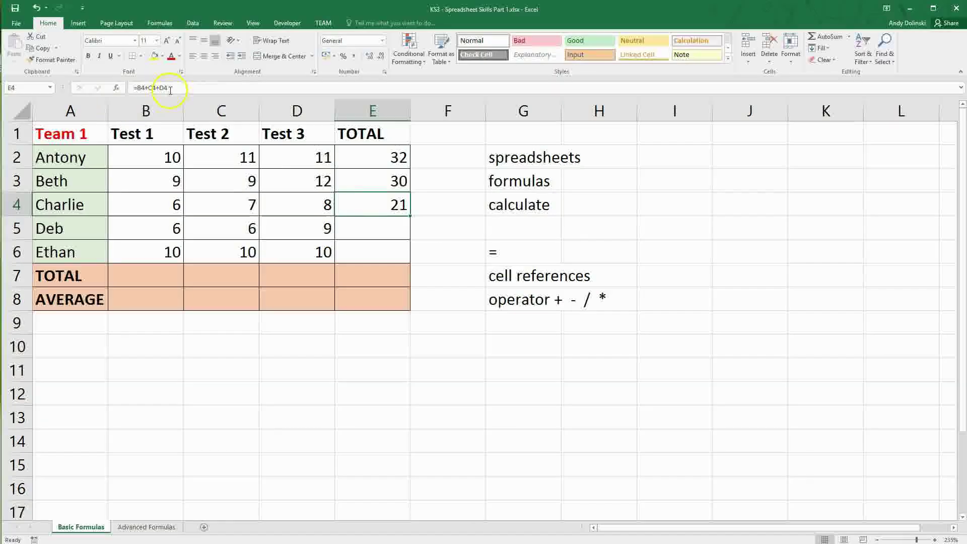
- Fill the total formulas from E2:E4 down to E6 and check the formulas in cells E5 and E6
{"action": "left_click", "coordinate": [380, 164]}
{"action": "left_click_drag", "start_coordinate": [380, 164], "coordinate": [389, 202]}
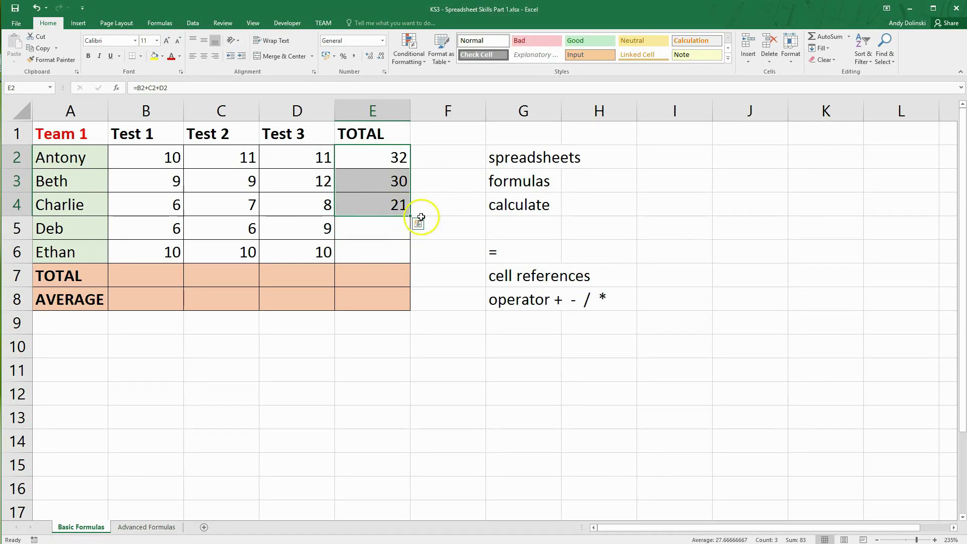
{"action": "left_click", "coordinate": [418, 217]}
{"action": "left_click_drag", "start_coordinate": [380, 154], "coordinate": [416, 215]}
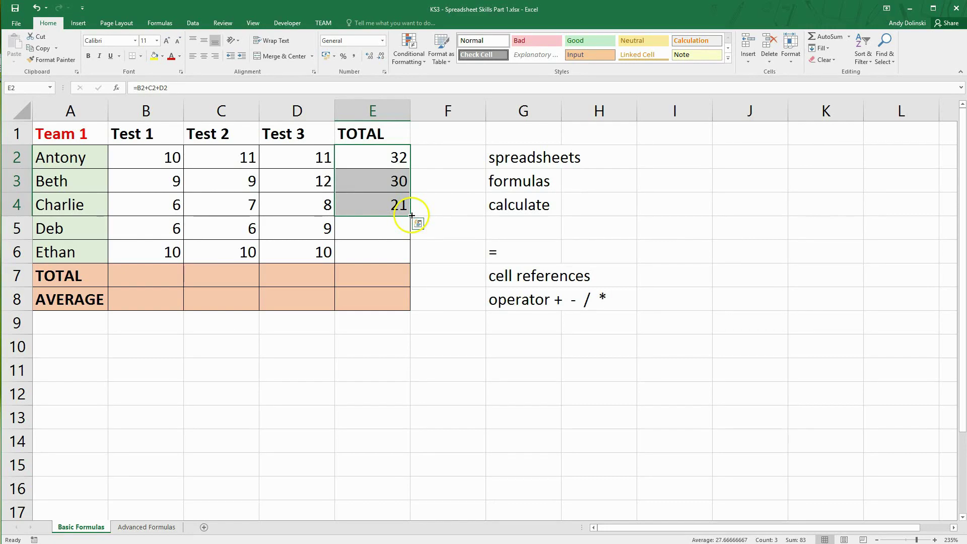
{"action": "left_click_drag", "start_coordinate": [410, 216], "coordinate": [393, 254]}
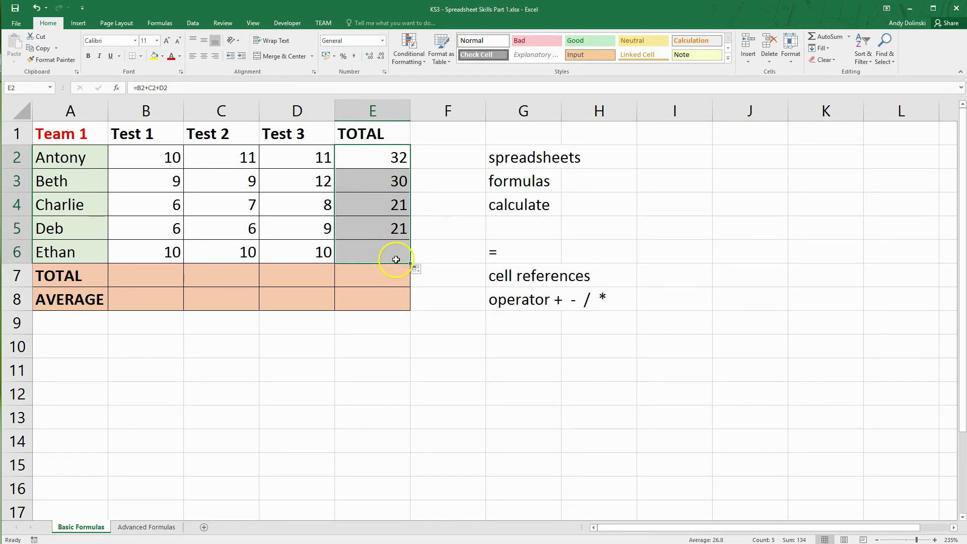
{"action": "left_click", "coordinate": [389, 232]}
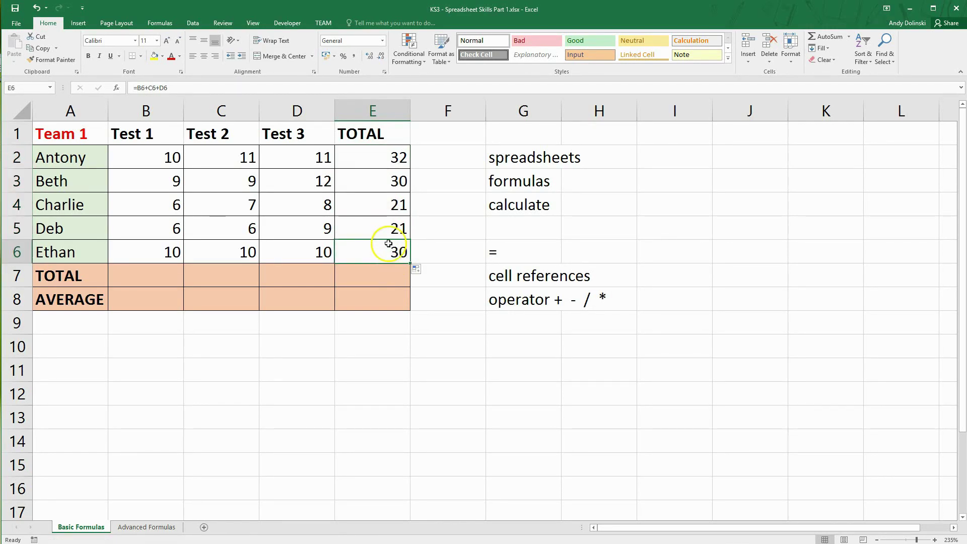
{"action": "left_click", "coordinate": [384, 206]}
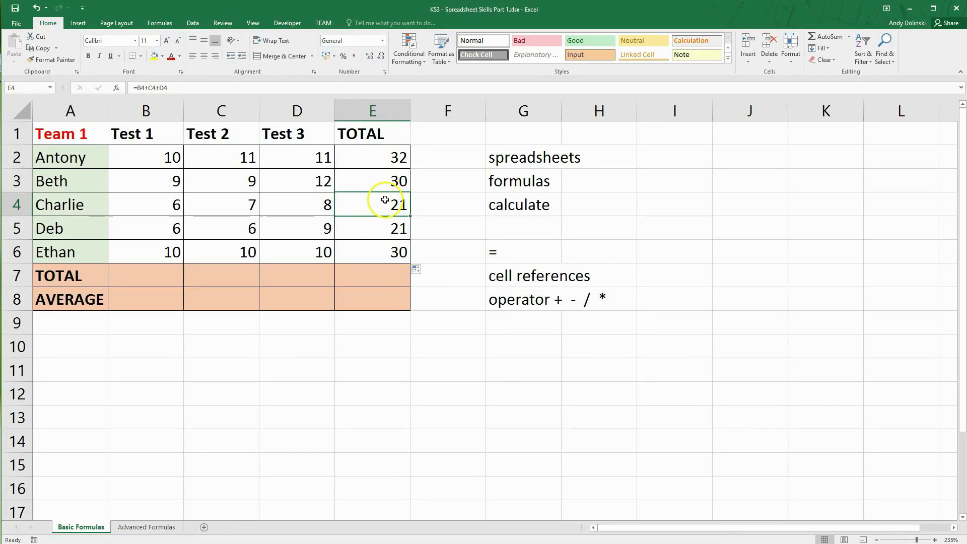
{"action": "left_click", "coordinate": [379, 229]}
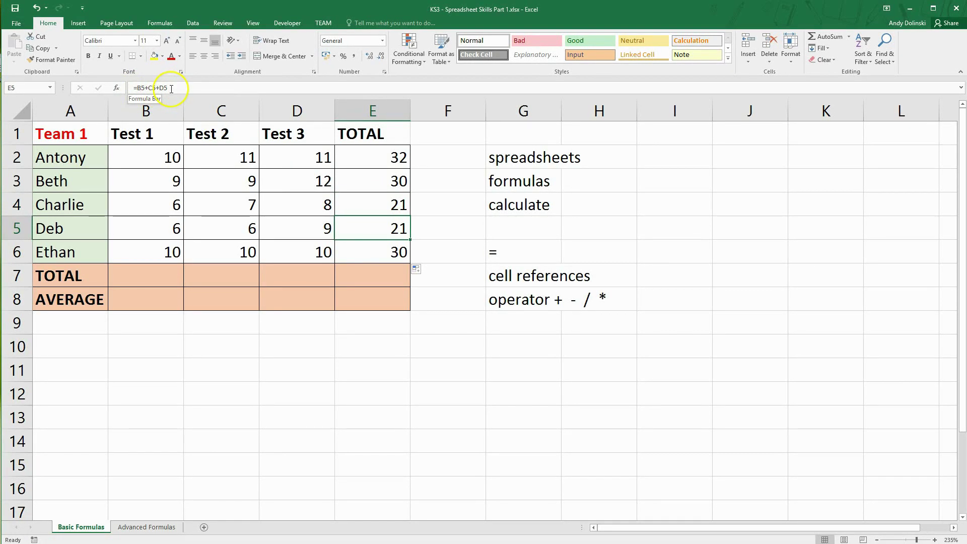
{"action": "left_click", "coordinate": [352, 245]}
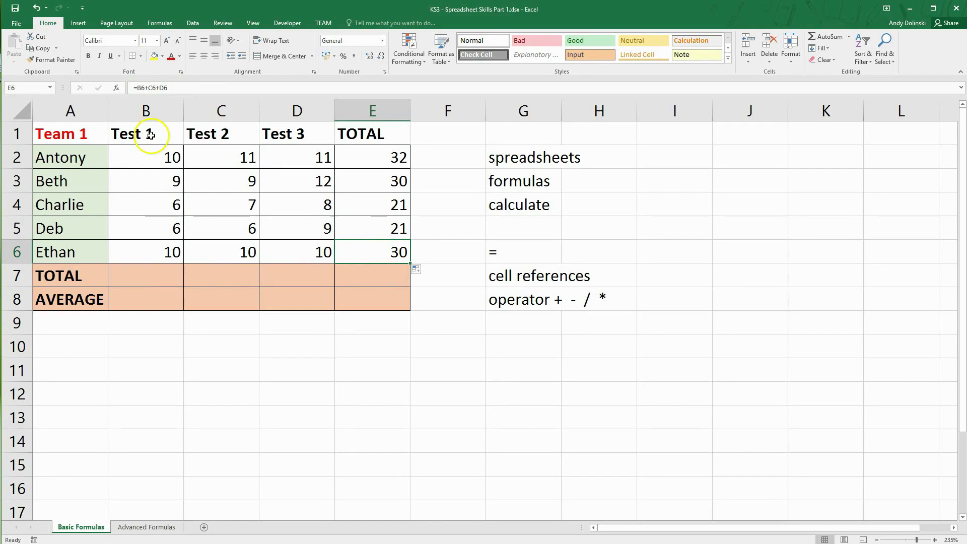
- Total the Test 1 scores with the formula =B2+B3+B4+B5+B6 in cell B7
{"action": "left_click", "coordinate": [147, 280]}
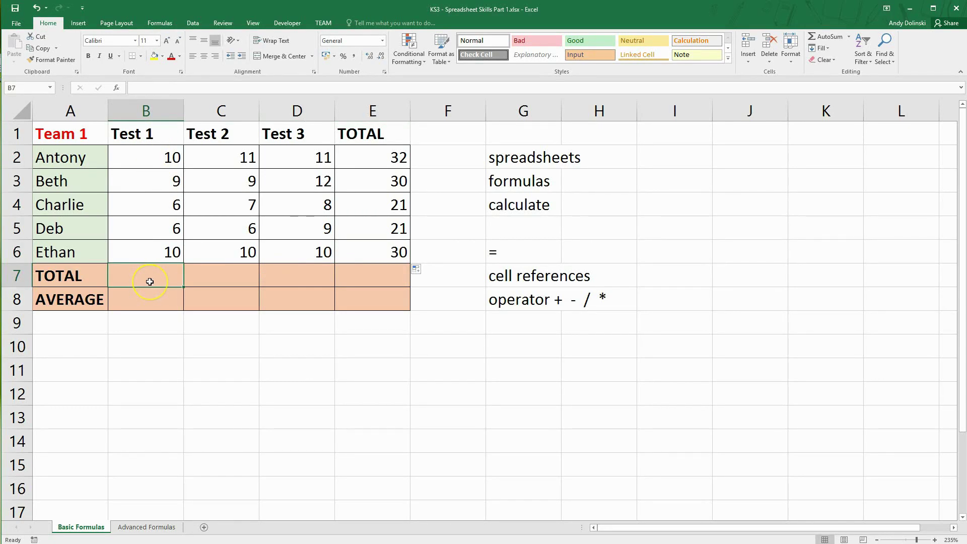
{"action": "type", "text": "="}
{"action": "left_click", "coordinate": [157, 158]}
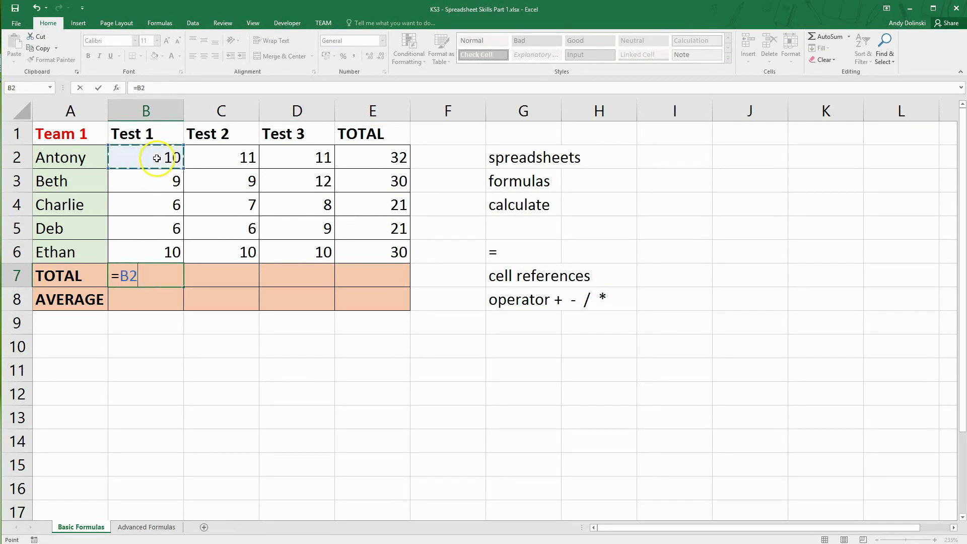
{"action": "type", "text": "+"}
{"action": "left_click", "coordinate": [168, 185]}
{"action": "type", "text": "+"}
{"action": "left_click", "coordinate": [171, 204]}
{"action": "type", "text": "+"}
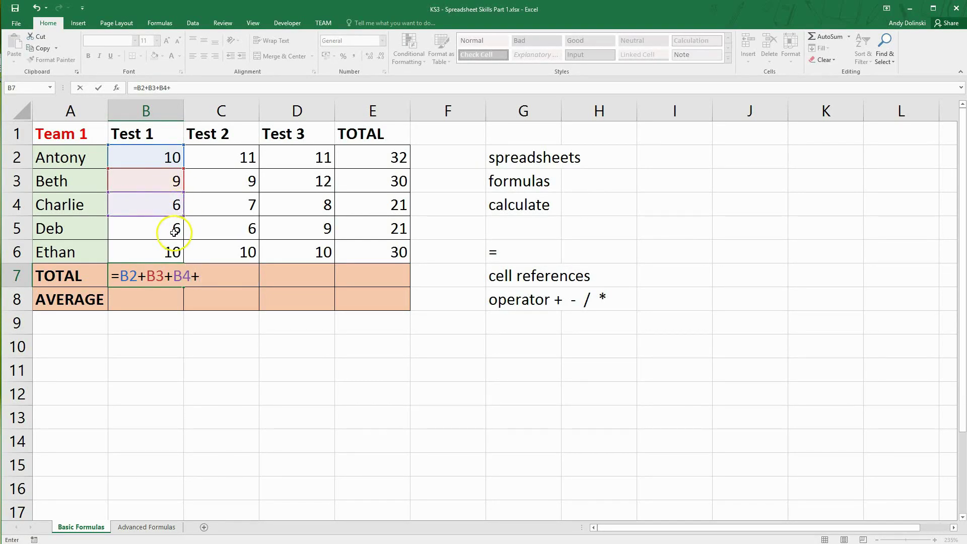
{"action": "left_click", "coordinate": [173, 232]}
{"action": "type", "text": "+"}
{"action": "left_click", "coordinate": [169, 256]}
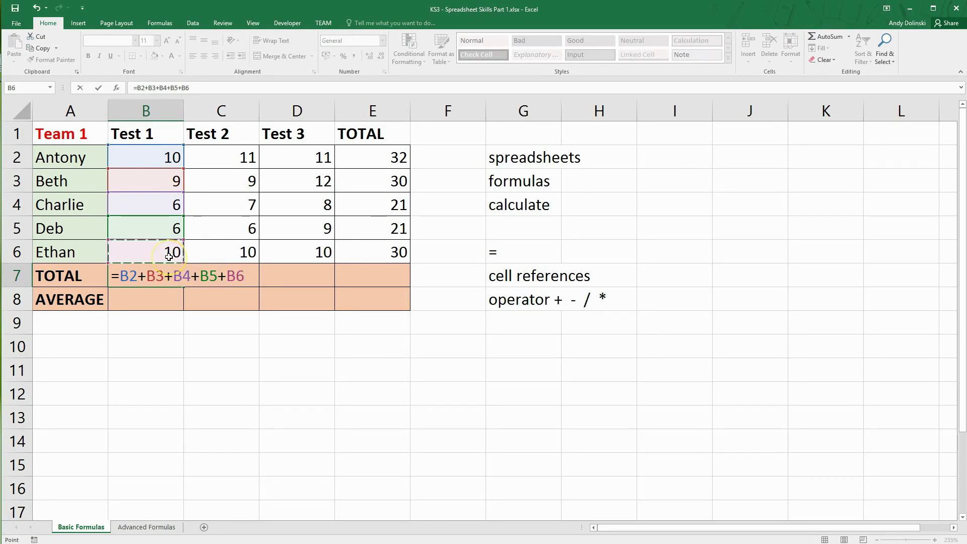
{"action": "key", "text": "Return"}
{"action": "left_click", "coordinate": [168, 276]}
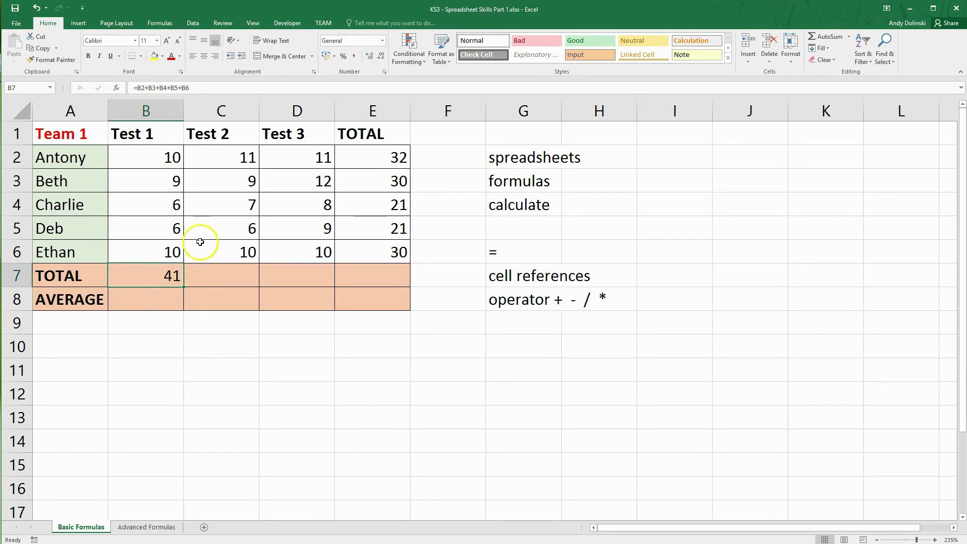
- Total the Test 2 scores with the formula =C2+C3+C4+C5+C6 in cell C7
{"action": "left_click", "coordinate": [233, 280]}
{"action": "type", "text": "="}
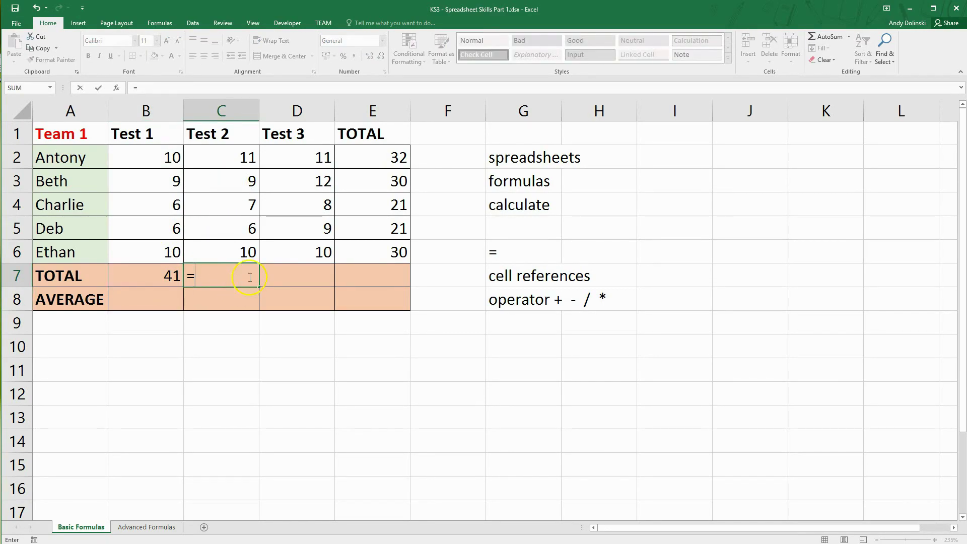
{"action": "scroll", "coordinate": [237, 157], "scroll_direction": "down", "scroll_amount": 1}
{"action": "scroll", "coordinate": [251, 272], "scroll_direction": "up", "scroll_amount": 1}
{"action": "left_click", "coordinate": [236, 159]}
{"action": "type", "text": "+"}
{"action": "left_click", "coordinate": [237, 180]}
{"action": "type", "text": "+"}
{"action": "left_click", "coordinate": [238, 208]}
{"action": "type", "text": "+"}
{"action": "left_click", "coordinate": [236, 226]}
{"action": "type", "text": "+"}
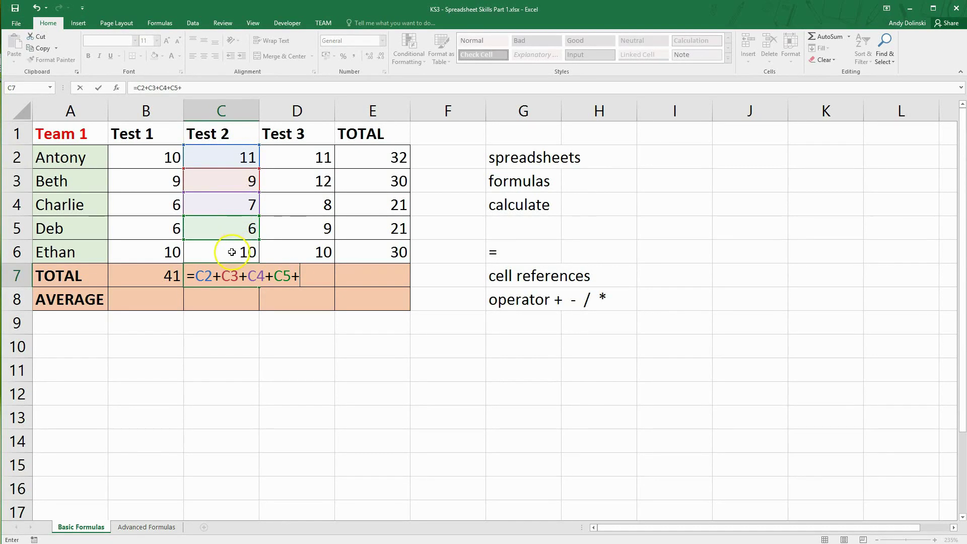
{"action": "left_click", "coordinate": [232, 252]}
{"action": "key", "text": "Return"}
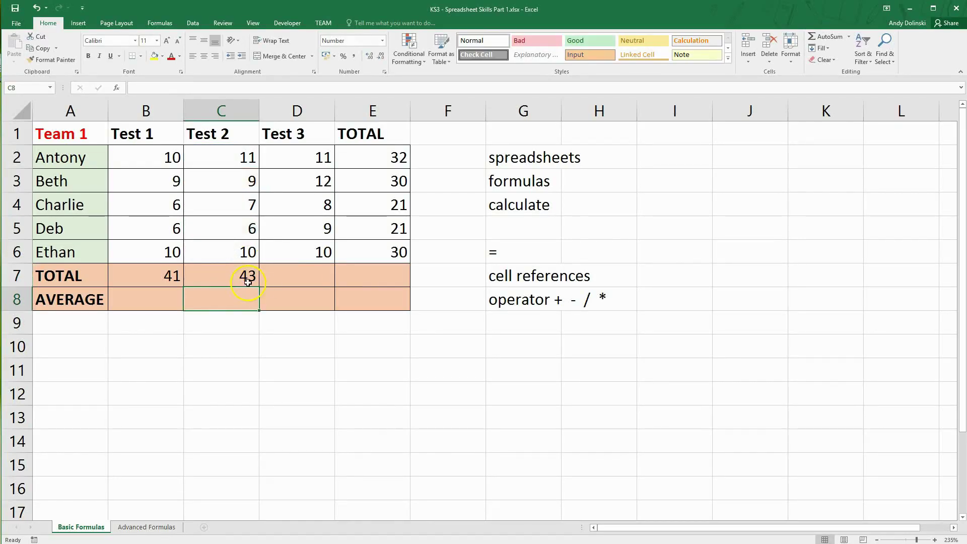
- Fill the column total formula from C7 across to D7 and E7
{"action": "left_click", "coordinate": [247, 281]}
{"action": "left_click_drag", "start_coordinate": [259, 287], "coordinate": [386, 282]}
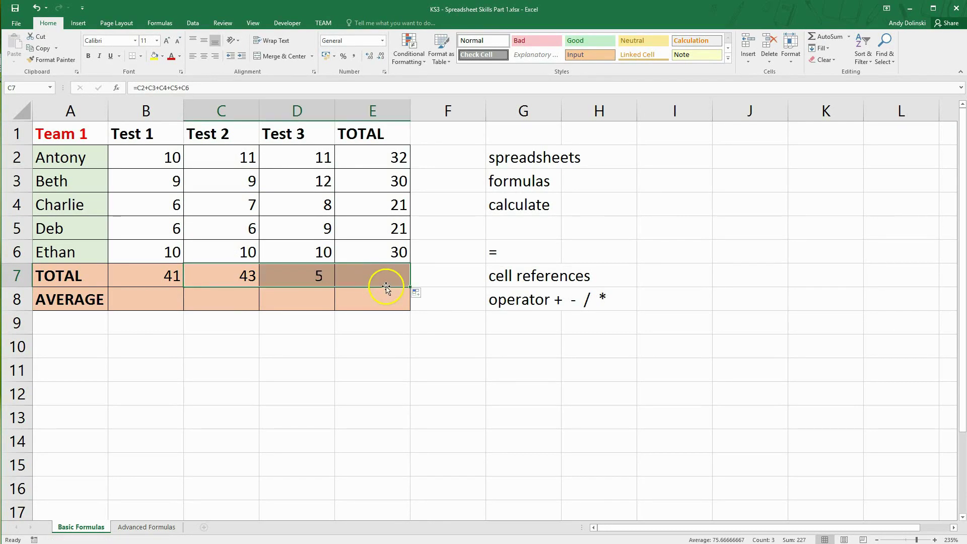
{"action": "left_click", "coordinate": [400, 328]}
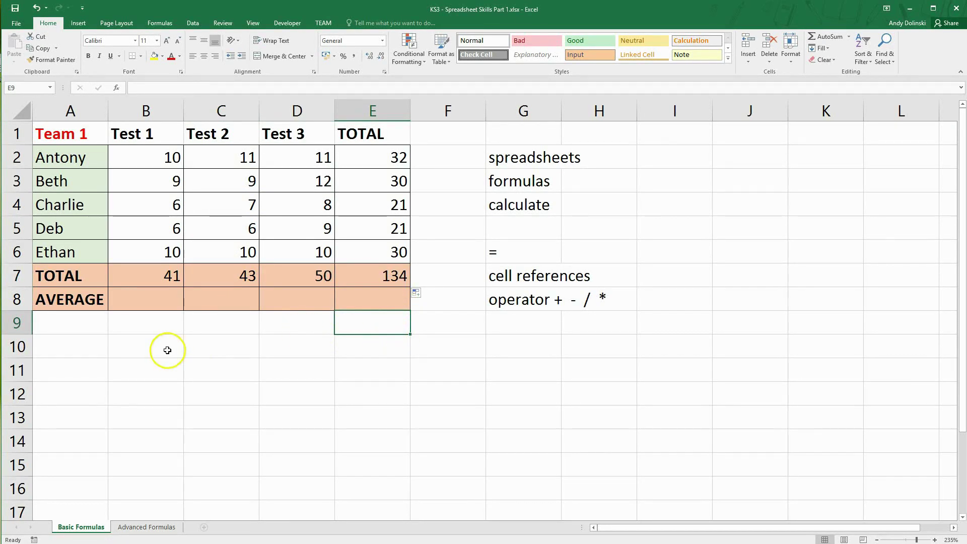
- Calculate the Test 1 average with the formula =(B2+B3+B4+B5+B6)/5 in cell B8
{"action": "left_click", "coordinate": [138, 304]}
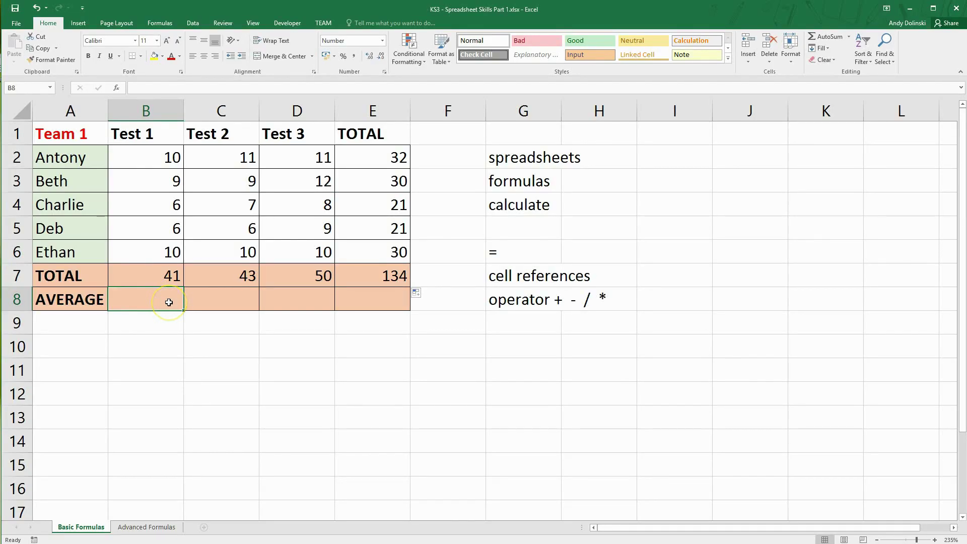
{"action": "type", "text": "="}
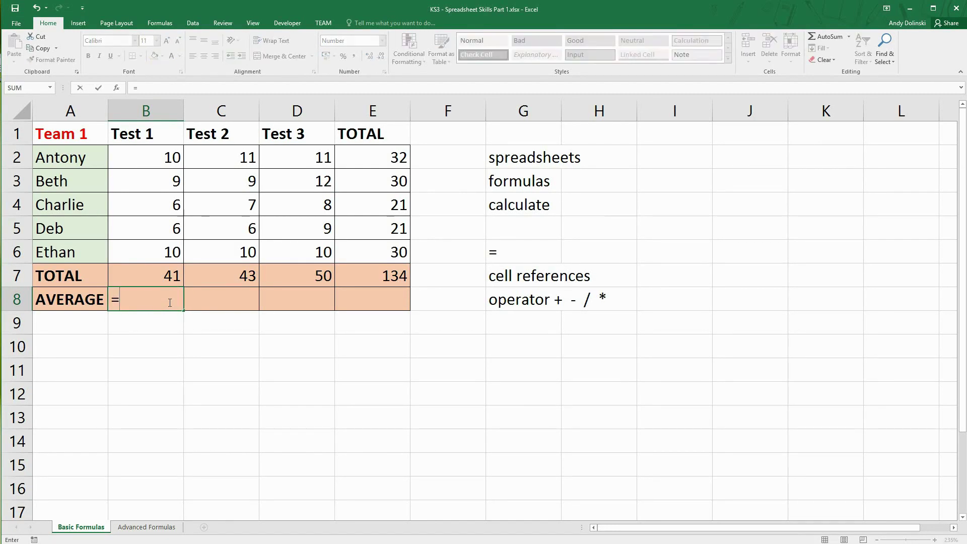
{"action": "type", "text": "("}
{"action": "left_click", "coordinate": [177, 158]}
{"action": "type", "text": "+"}
{"action": "left_click", "coordinate": [175, 181]}
{"action": "type", "text": "+"}
{"action": "left_click", "coordinate": [174, 205]}
{"action": "type", "text": "+"}
{"action": "left_click", "coordinate": [172, 228]}
{"action": "type", "text": "+"}
{"action": "left_click", "coordinate": [170, 252]}
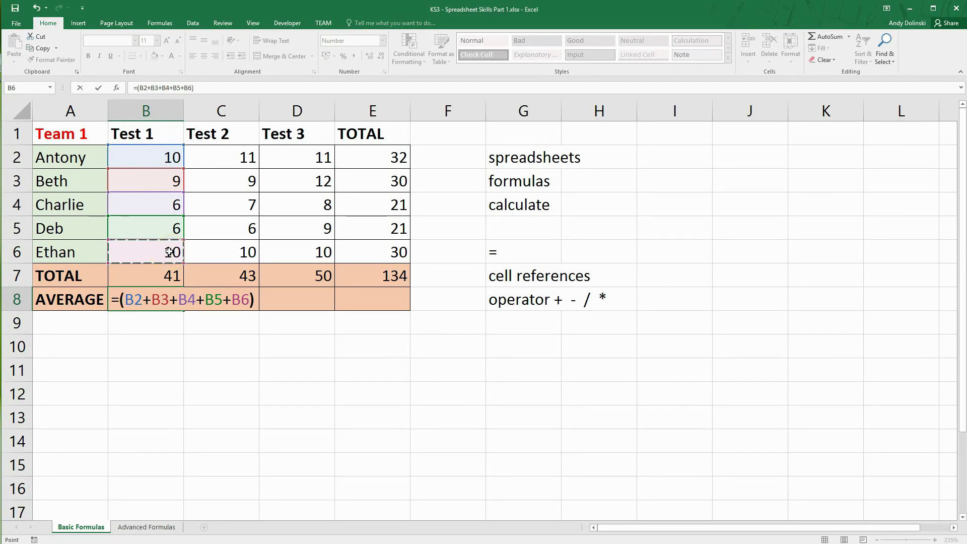
{"action": "type", "text": ")"}
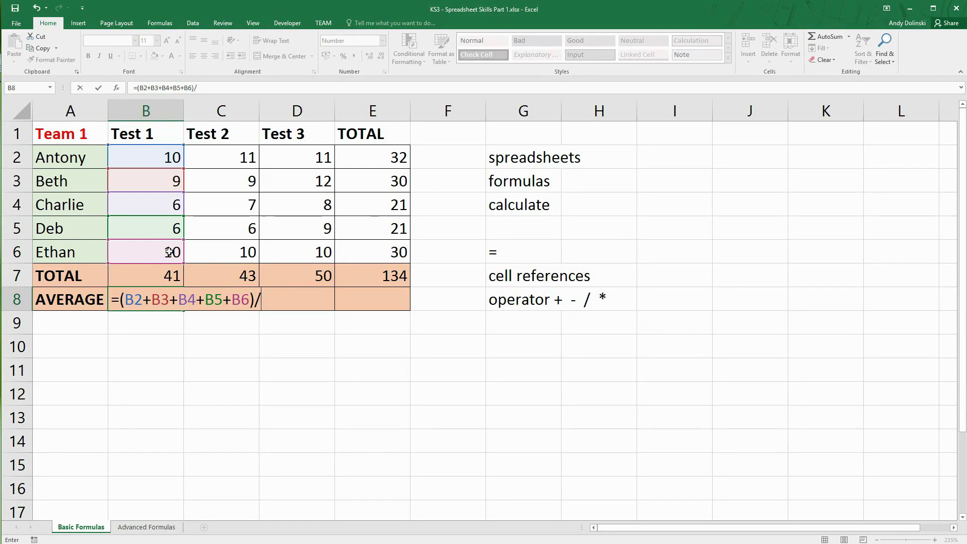
{"action": "type", "text": "/5"}
{"action": "key", "text": "Return"}
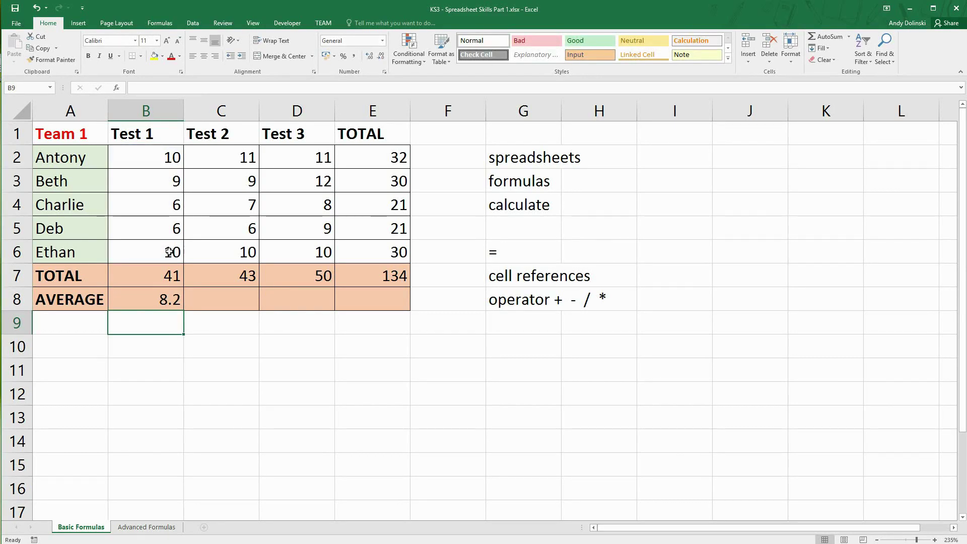
- Clear the Test 1 average formula from cell B8
{"action": "left_click", "coordinate": [165, 302]}
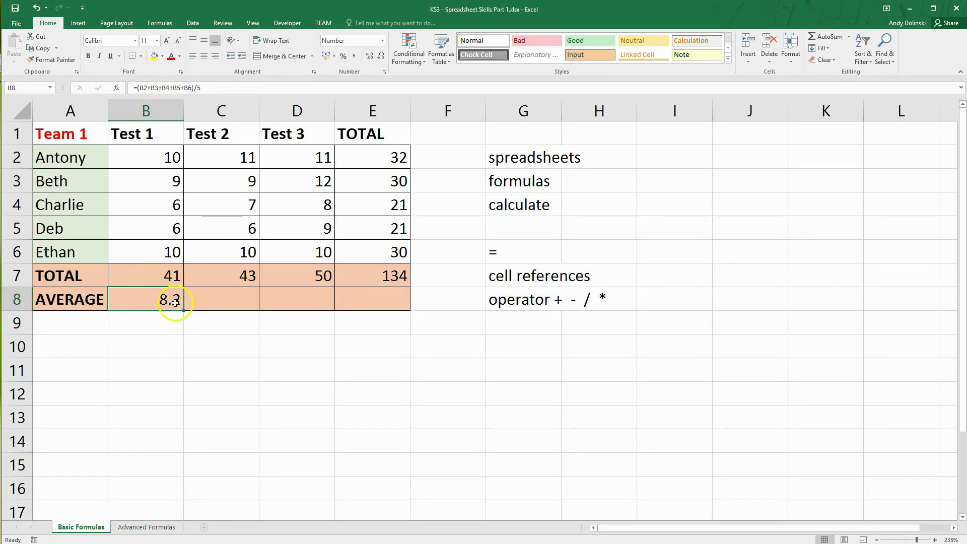
{"action": "left_click_drag", "start_coordinate": [185, 313], "coordinate": [161, 300]}
{"action": "left_click", "coordinate": [344, 352]}
{"action": "key", "text": "Delete"}
{"action": "left_click", "coordinate": [151, 325]}
{"action": "left_click", "coordinate": [161, 295]}
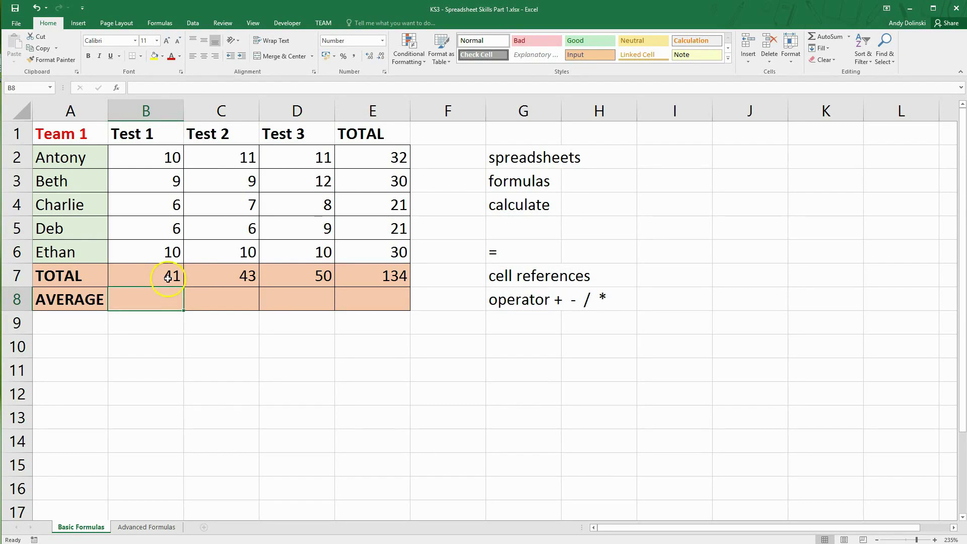
- Calculate the Test 1 average from its column total with the formula =B7/5 in cell B8
{"action": "left_click", "coordinate": [168, 278]}
{"action": "left_click", "coordinate": [164, 300]}
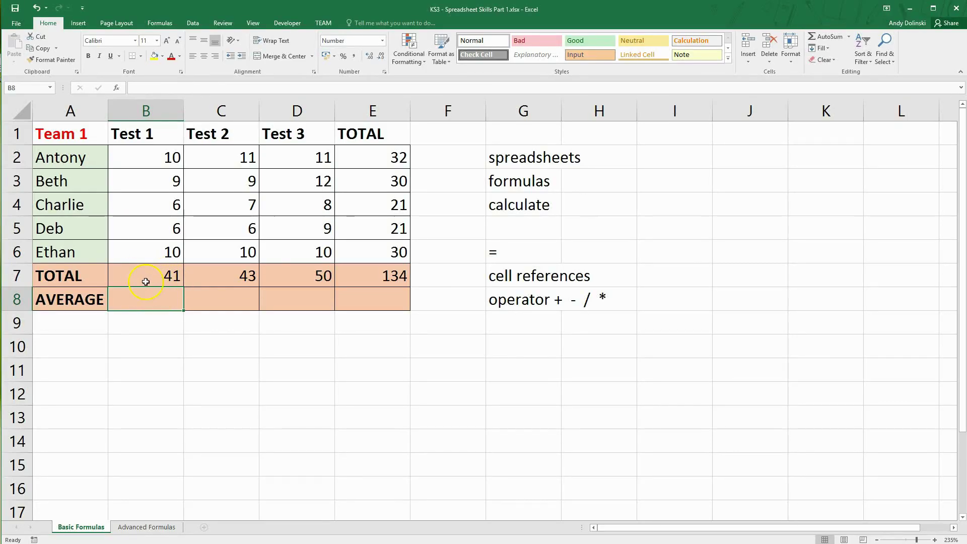
{"action": "type", "text": "="}
{"action": "scroll", "coordinate": [158, 242], "scroll_direction": "down", "scroll_amount": 3}
{"action": "scroll", "coordinate": [185, 296], "scroll_direction": "up", "scroll_amount": 3}
{"action": "left_click", "coordinate": [165, 274]}
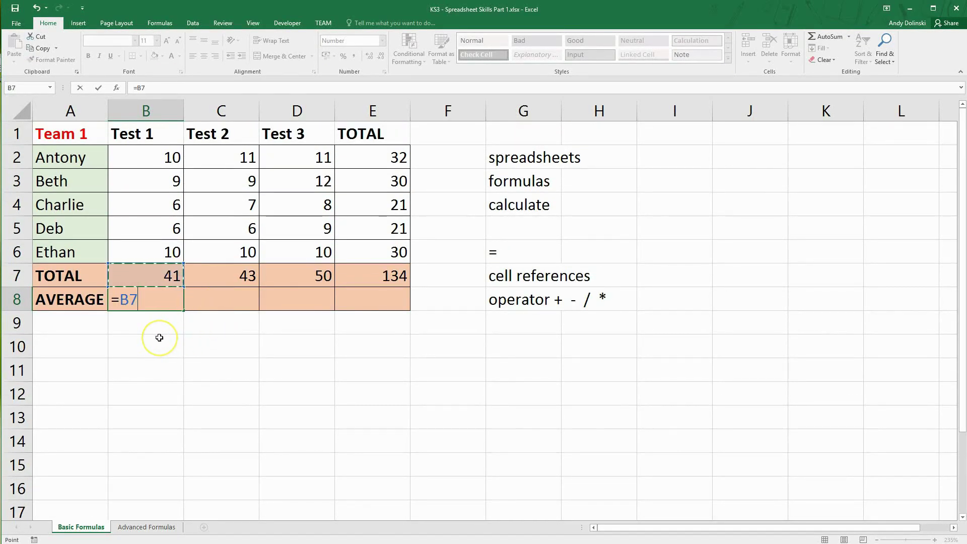
{"action": "key", "text": "Return"}
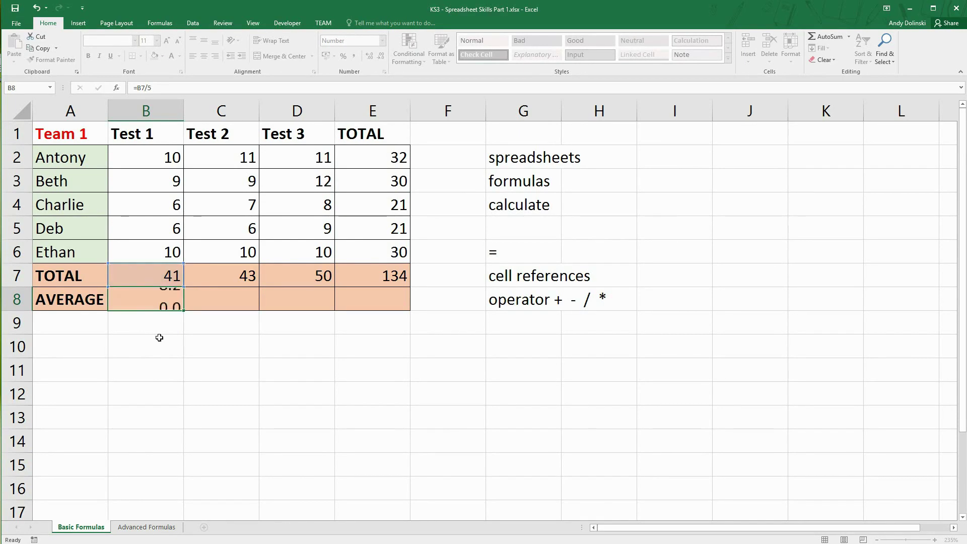
{"action": "left_click", "coordinate": [178, 298]}
- Calculate the Test 2 average from its column total with the formula =C7/5 in cell C8
{"action": "left_click", "coordinate": [220, 299]}
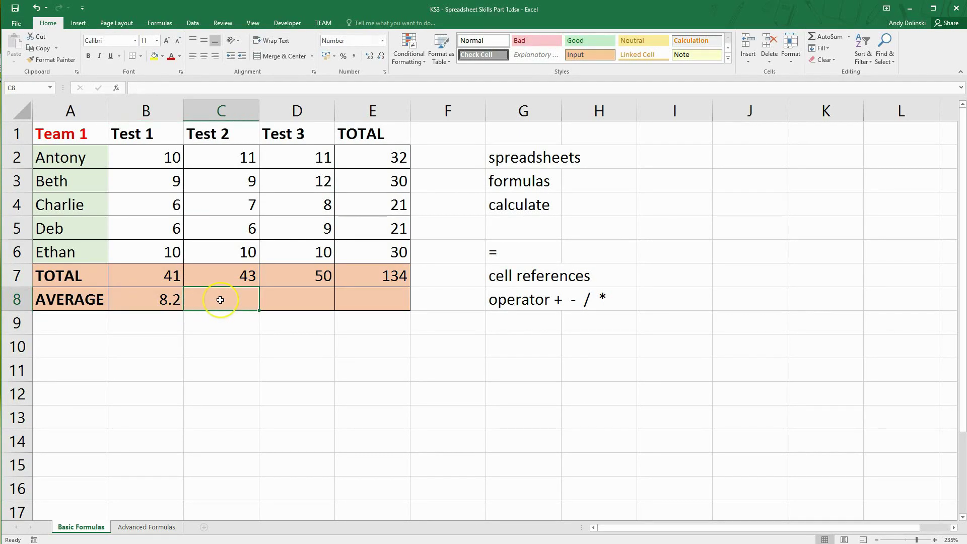
{"action": "type", "text": "="}
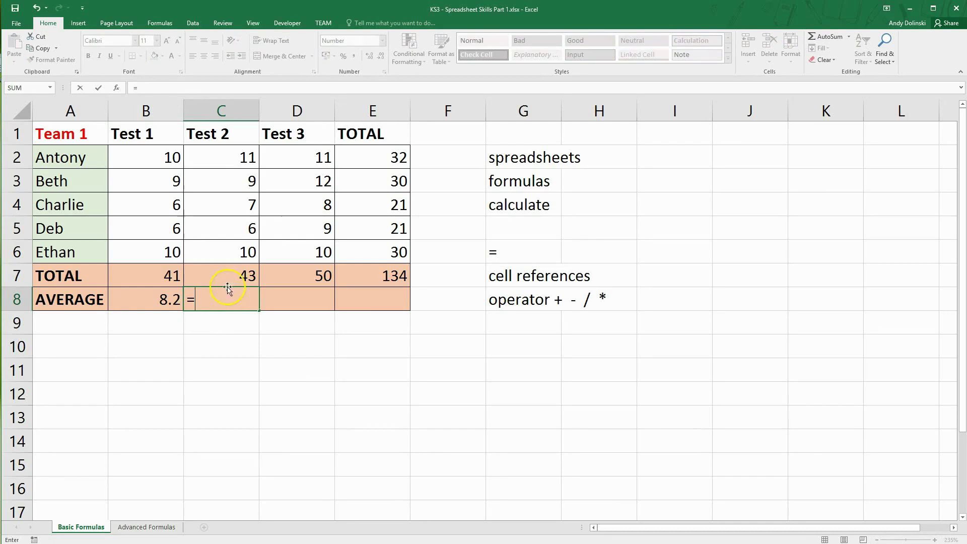
{"action": "left_click", "coordinate": [228, 276]}
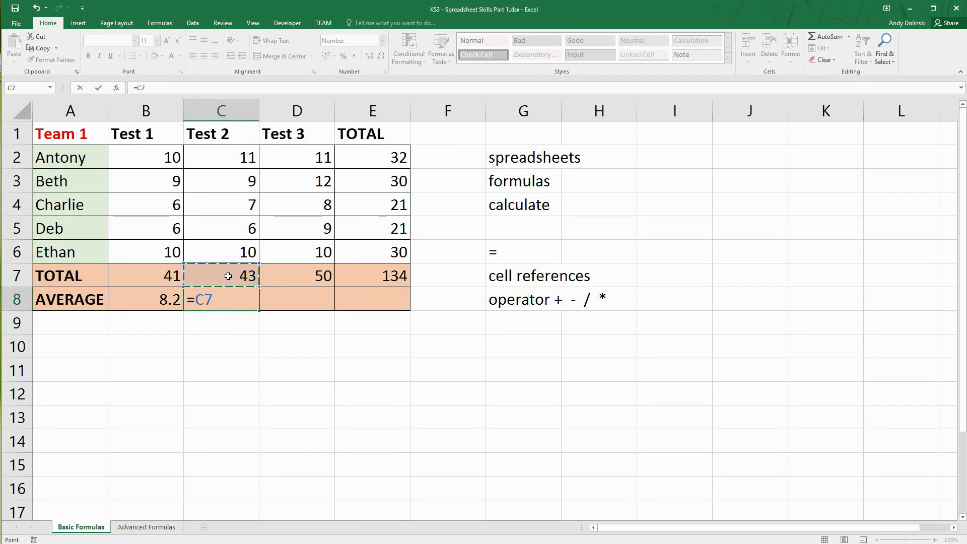
{"action": "type", "text": "/5"}
{"action": "key", "text": "Return"}
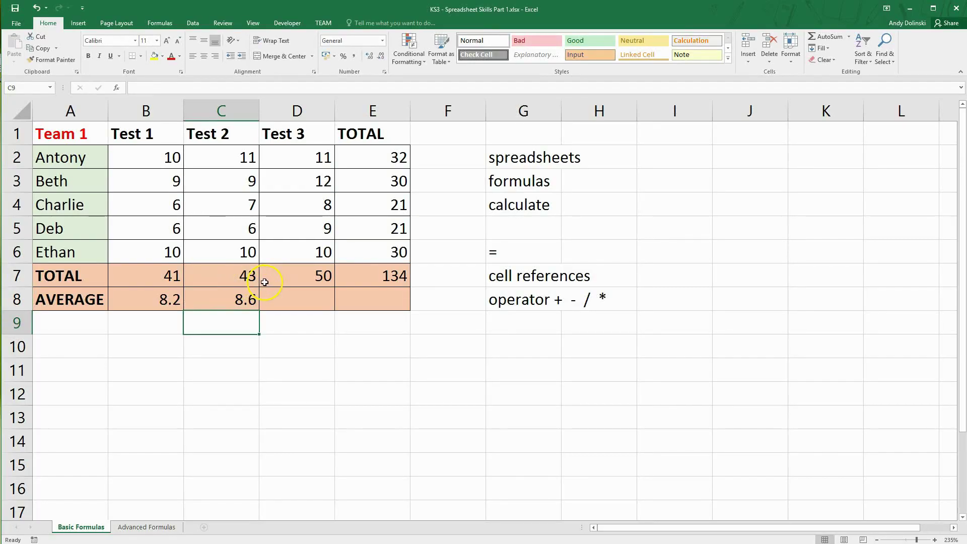
- Fill the average formula from C8 across to D8 and E8
{"action": "left_click", "coordinate": [227, 301]}
{"action": "left_click_drag", "start_coordinate": [260, 312], "coordinate": [404, 311]}
{"action": "left_click", "coordinate": [391, 332]}
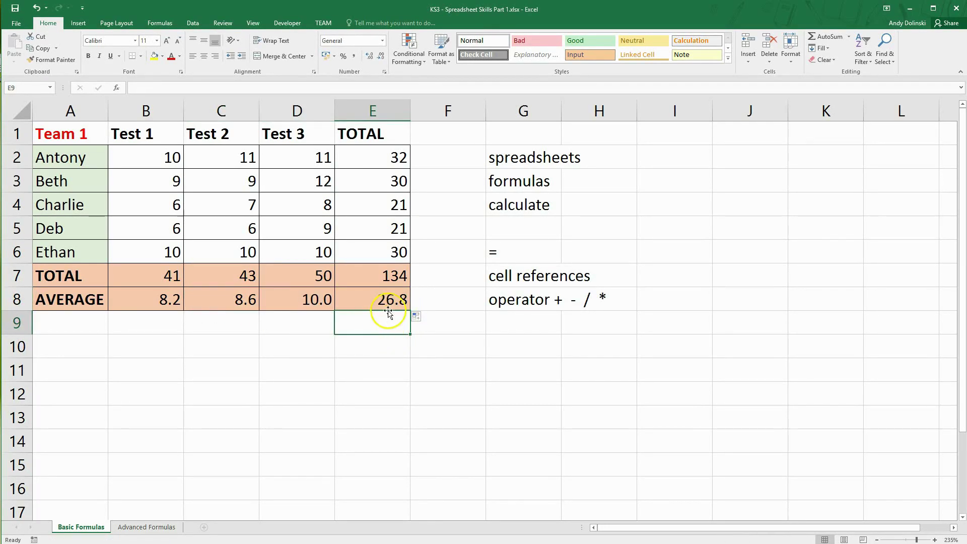
- Try displaying the averages in B8:E8 with no decimals and with three decimals, and return them to one decimal place
{"action": "left_click_drag", "start_coordinate": [396, 298], "coordinate": [151, 309]}
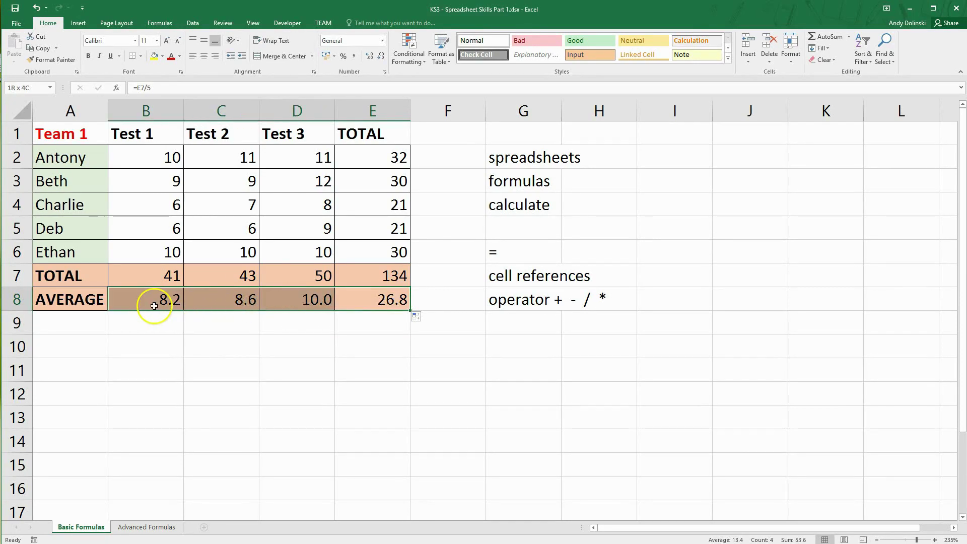
{"action": "left_click", "coordinate": [382, 57]}
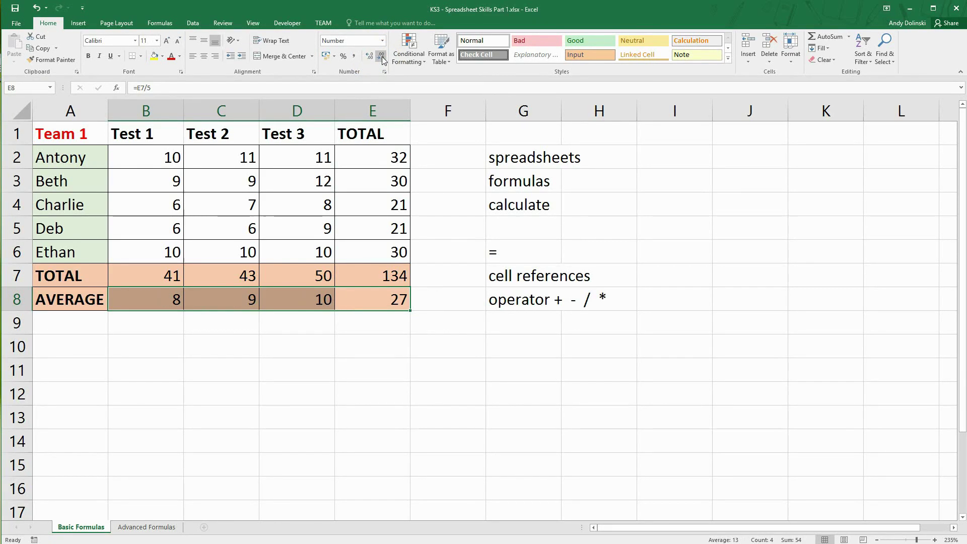
{"action": "left_click", "coordinate": [370, 58]}
{"action": "left_click", "coordinate": [370, 58]}
{"action": "left_click", "coordinate": [370, 59]}
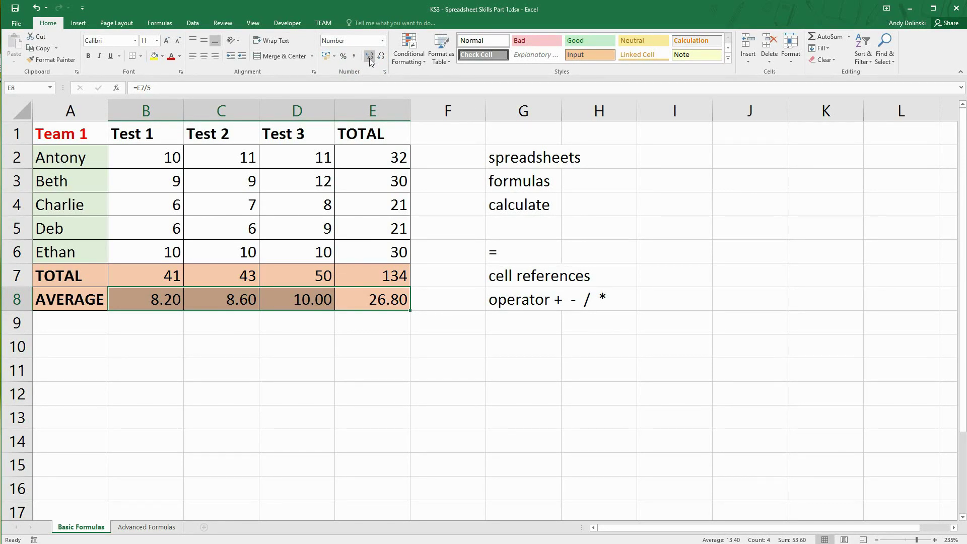
{"action": "left_click", "coordinate": [371, 59]}
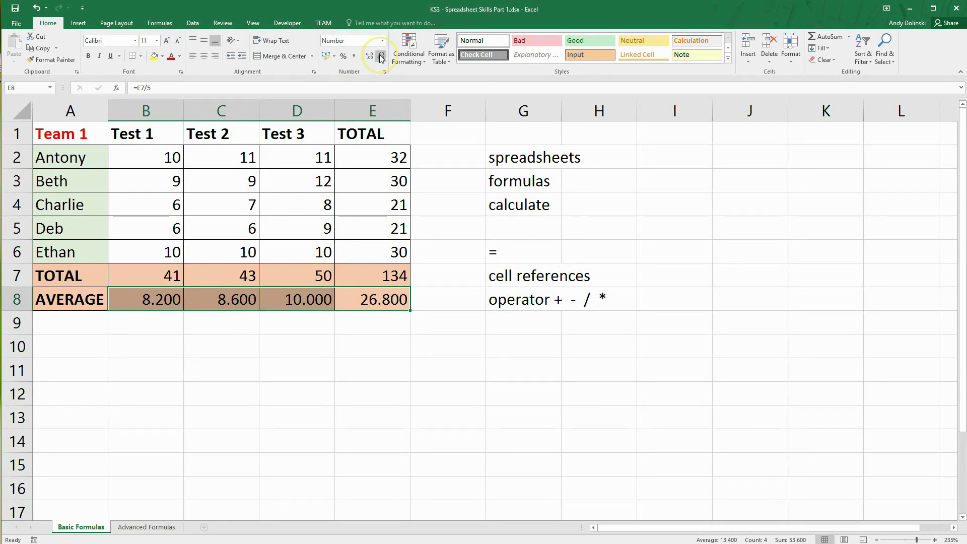
{"action": "left_click", "coordinate": [381, 57]}
{"action": "left_click", "coordinate": [382, 57]}
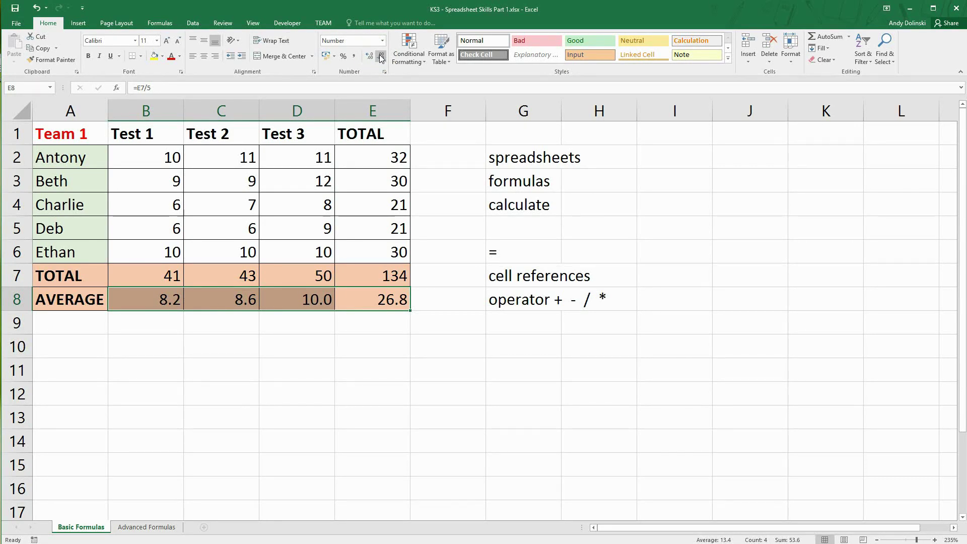
{"action": "left_click", "coordinate": [201, 320]}
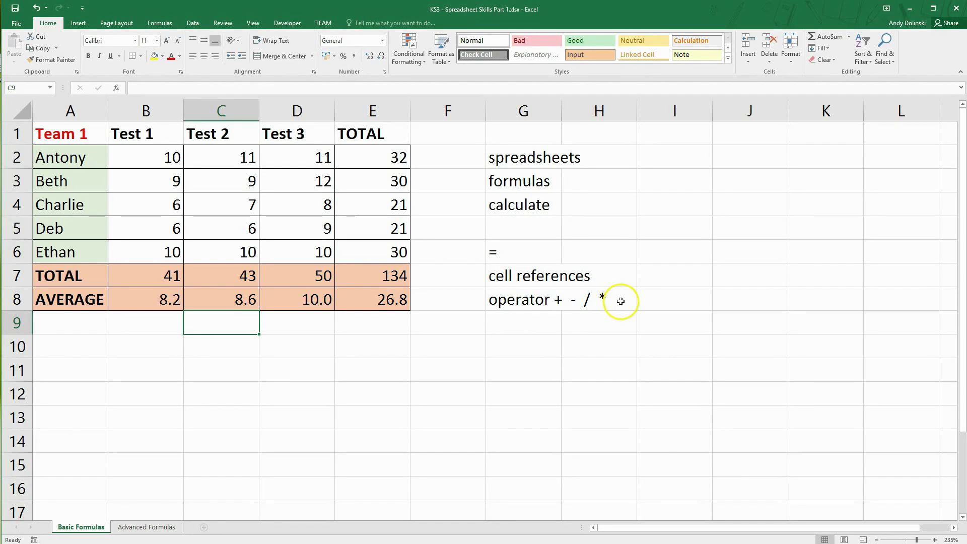
- Add the keyword "numpad" in cell G10, beneath the list of formula terms
{"action": "left_click", "coordinate": [514, 347]}
{"action": "type", "text": "numpad"}
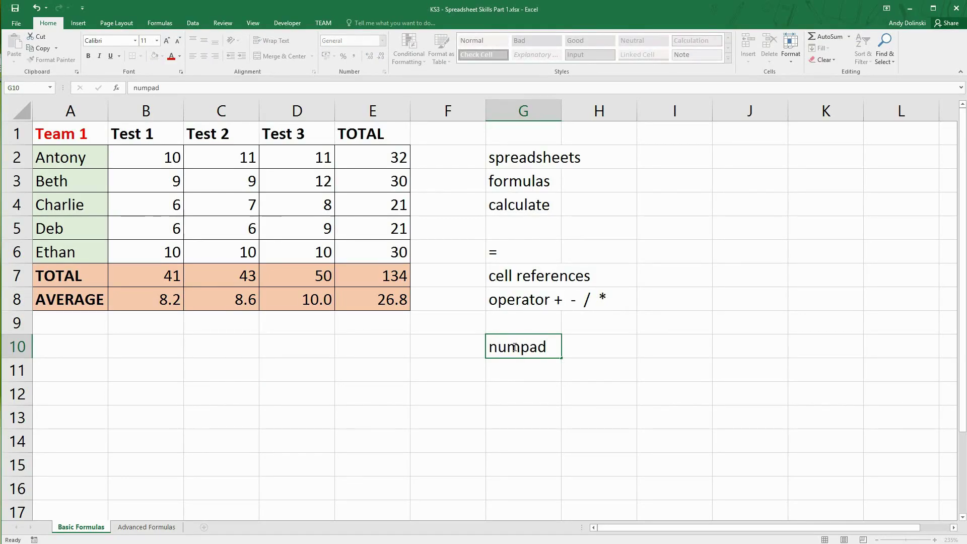
{"action": "key", "text": "Return"}
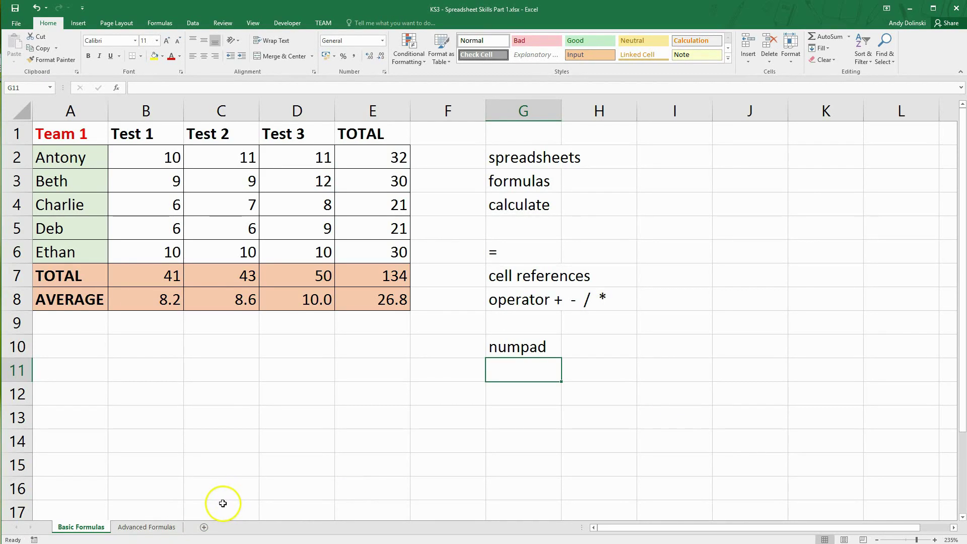
- Switch to the Advanced Formulas sheet and select the empty cell D11 below the Team 2 table
{"action": "left_click", "coordinate": [146, 527]}
{"action": "left_click", "coordinate": [204, 287]}
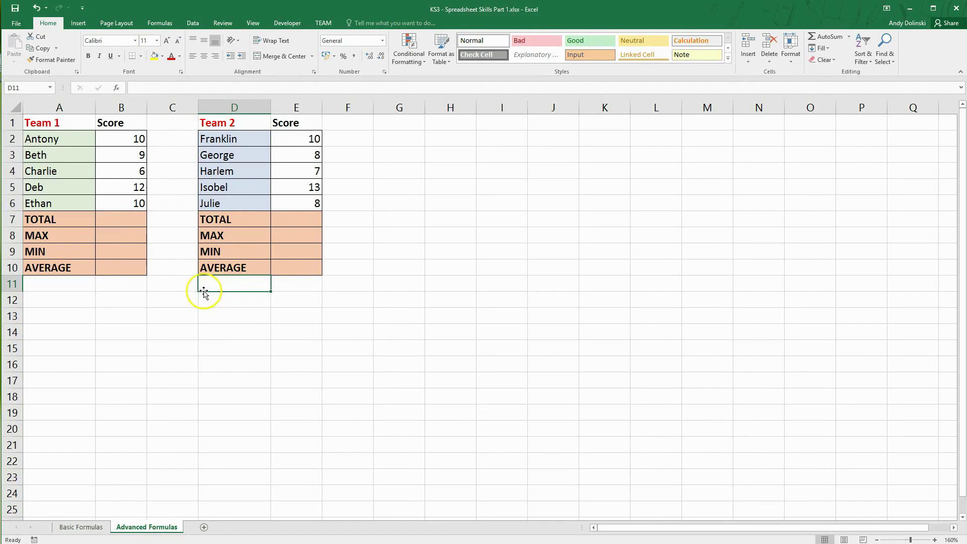